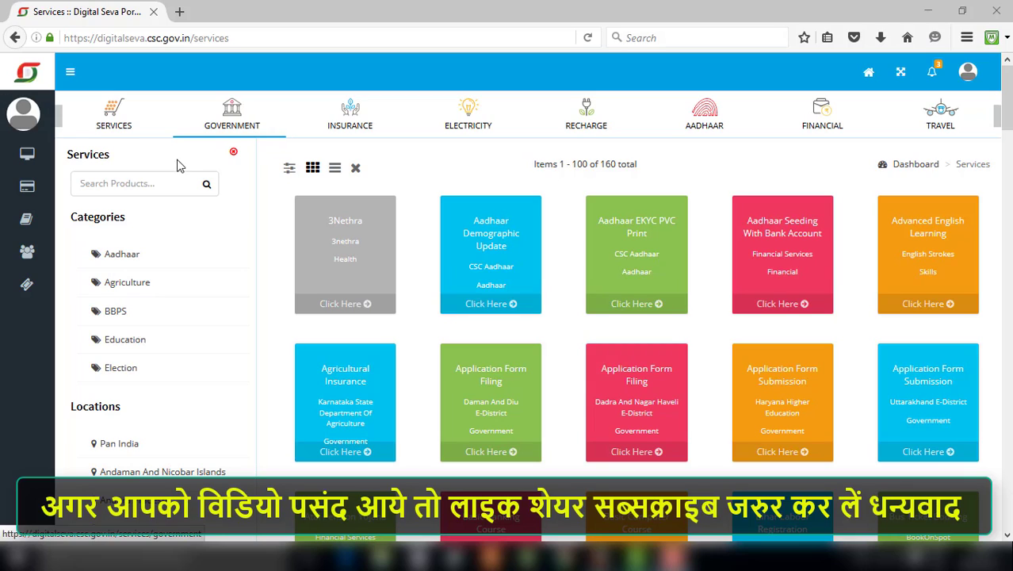
# Step: Search the services for 'csc sk' and open the CSC Skill Centre service in a new tab
pyautogui.click(130, 183)
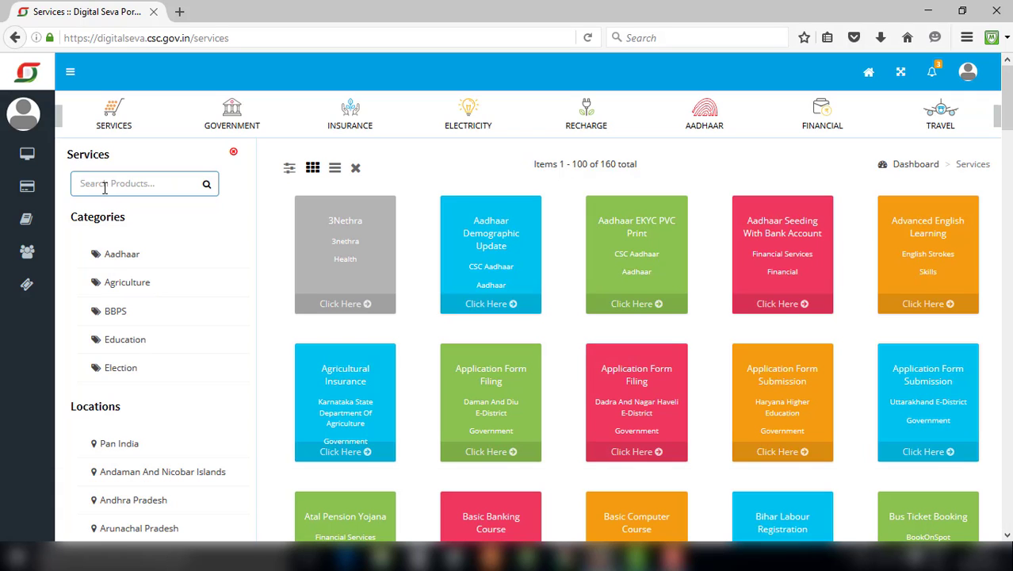
pyautogui.write('csc ski')
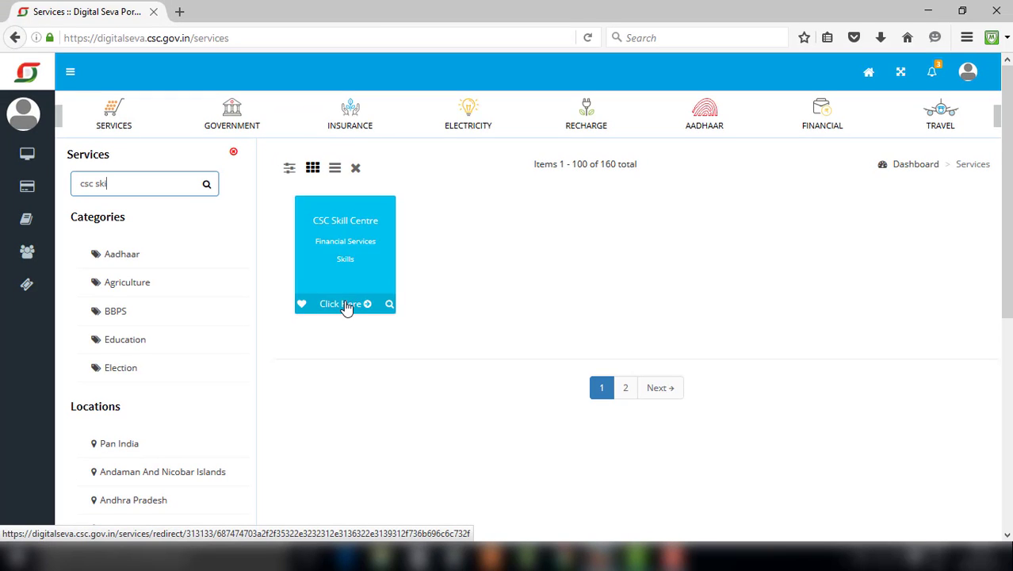
pyautogui.click(347, 305)
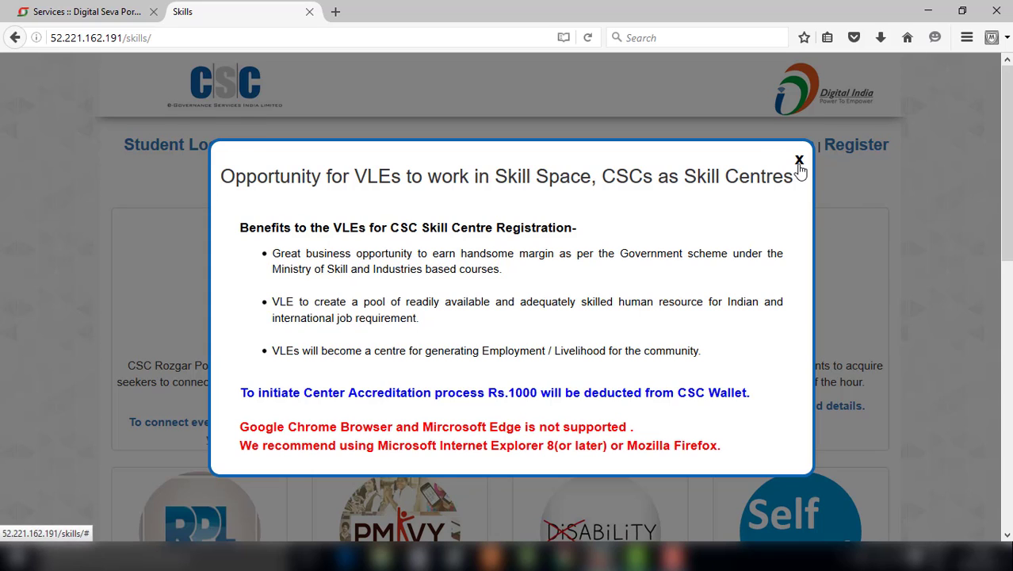
# Step: Close the Skill Centre opportunity notice and look through the programme cards from Rozgar Portal to Self-Paid courses
pyautogui.click(799, 159)
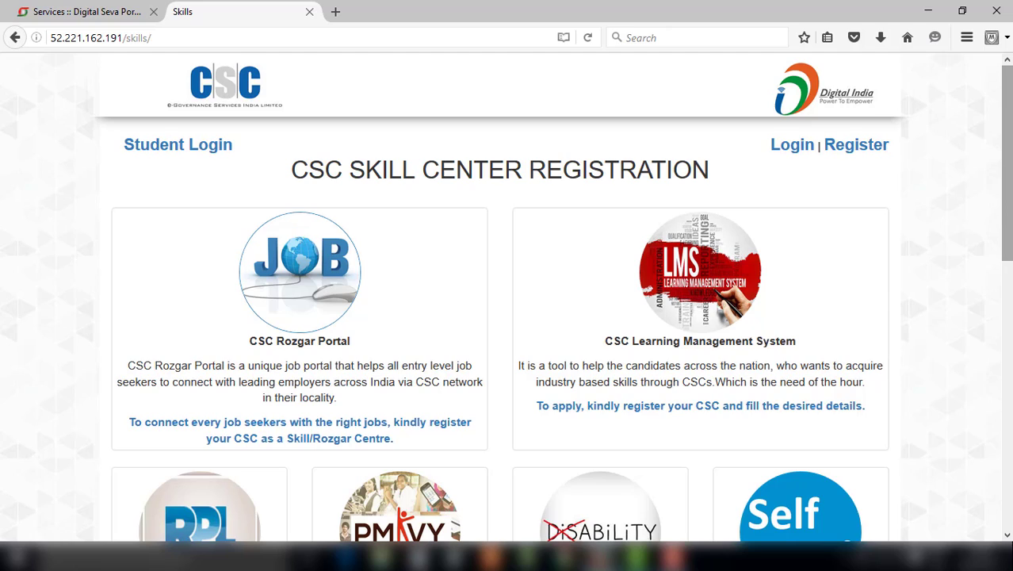
pyautogui.scroll(-5, 552, 288)
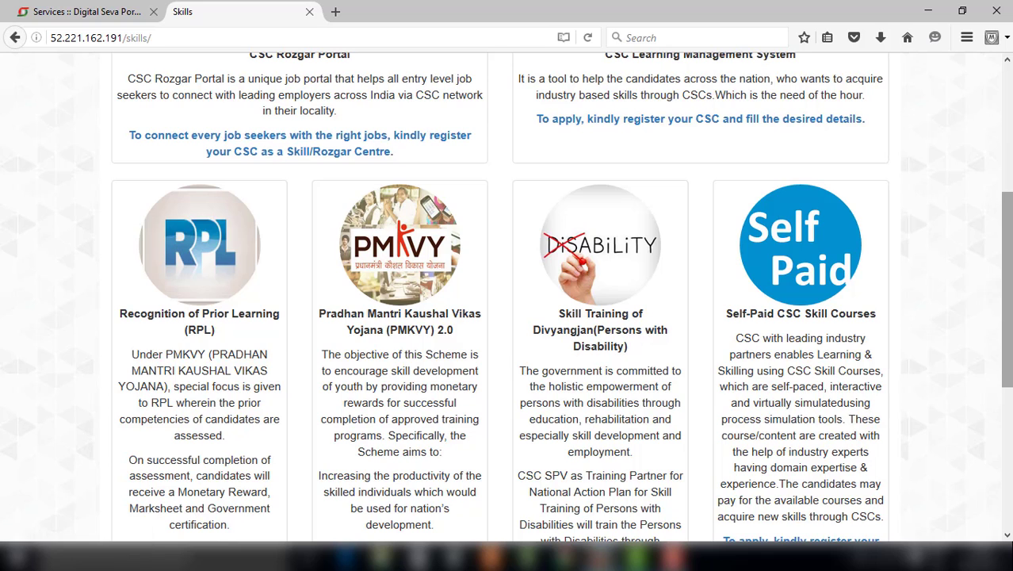
pyautogui.moveTo(1007, 289); pyautogui.dragTo(1007, 163)
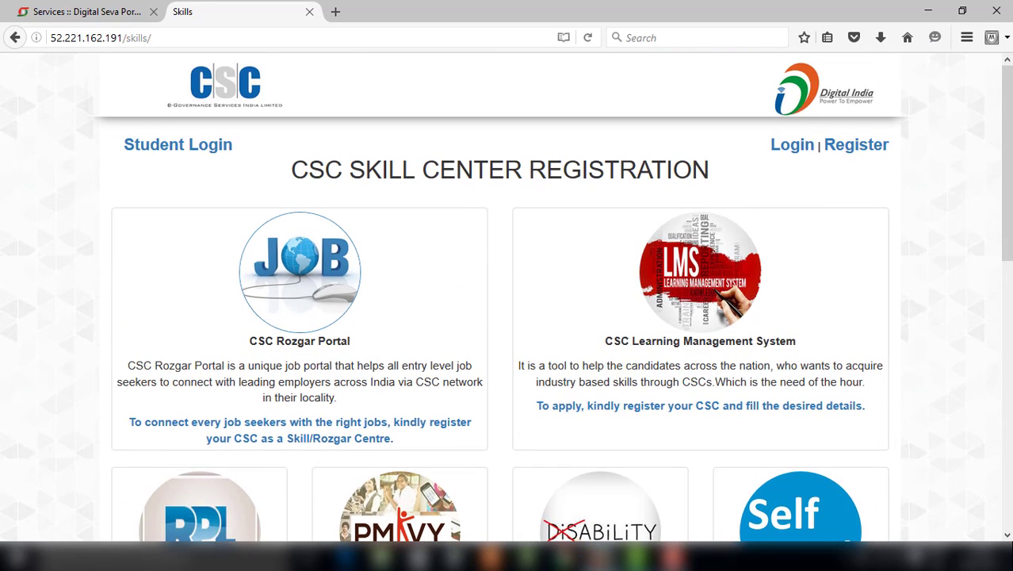
# Step: Log in as the centre from the registration page's Login link to reach the Dashboard
pyautogui.click(791, 148)
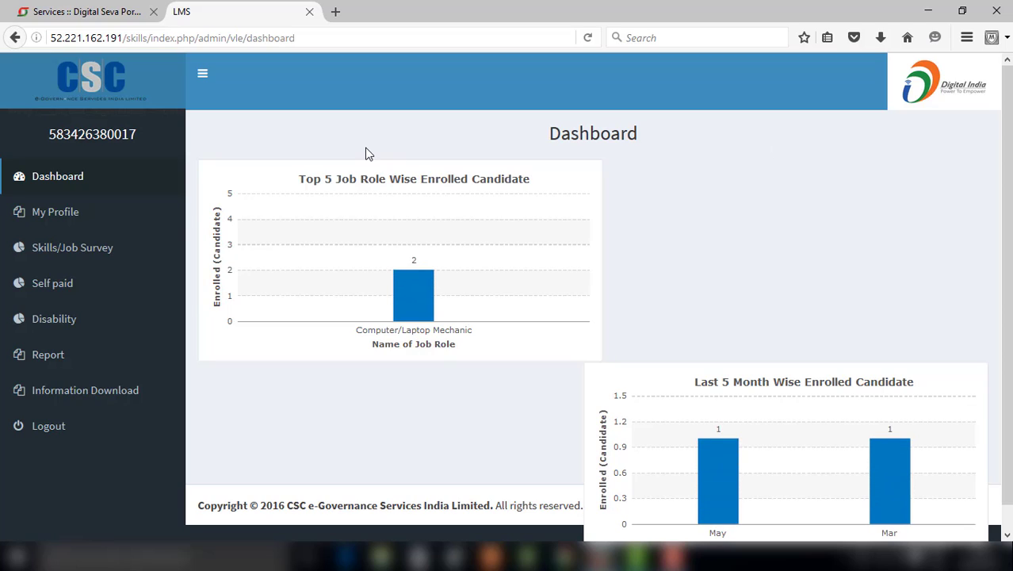
# Step: Submit a Skills/Job Survey e-KYC with the saved Aadhaar number, One Time Password type and consent agreed
pyautogui.click(89, 250)
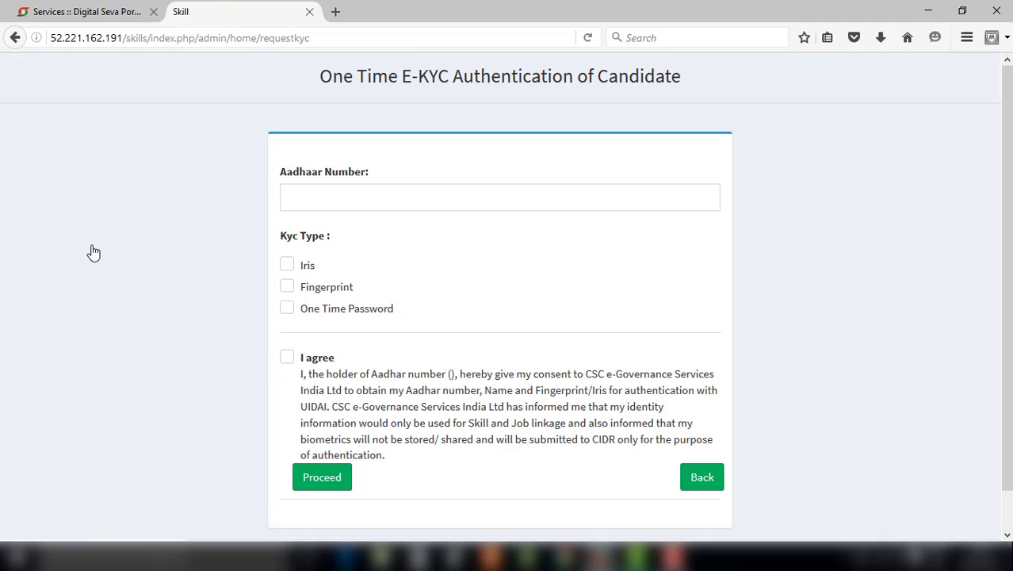
pyautogui.click(343, 198)
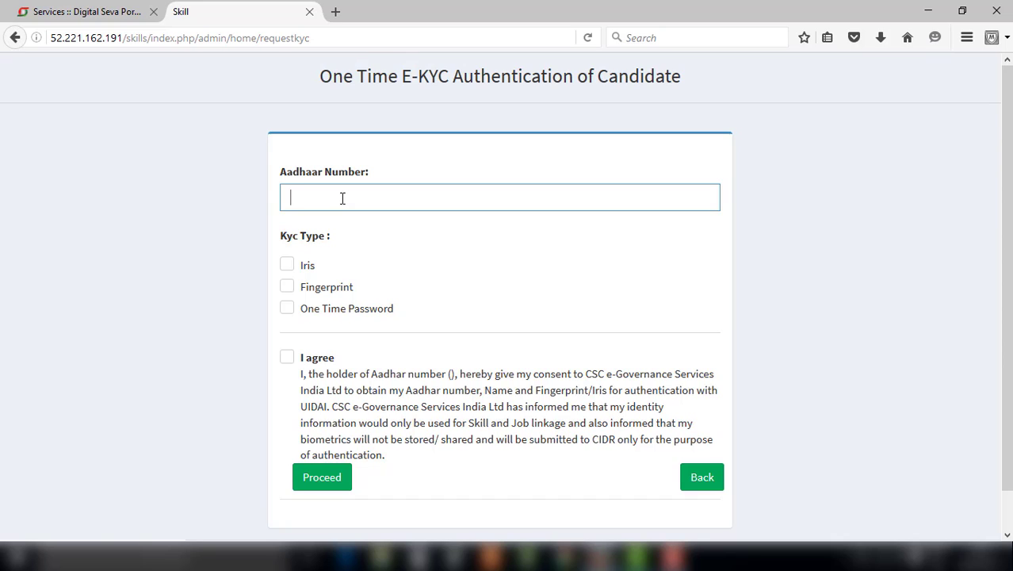
pyautogui.write('9')
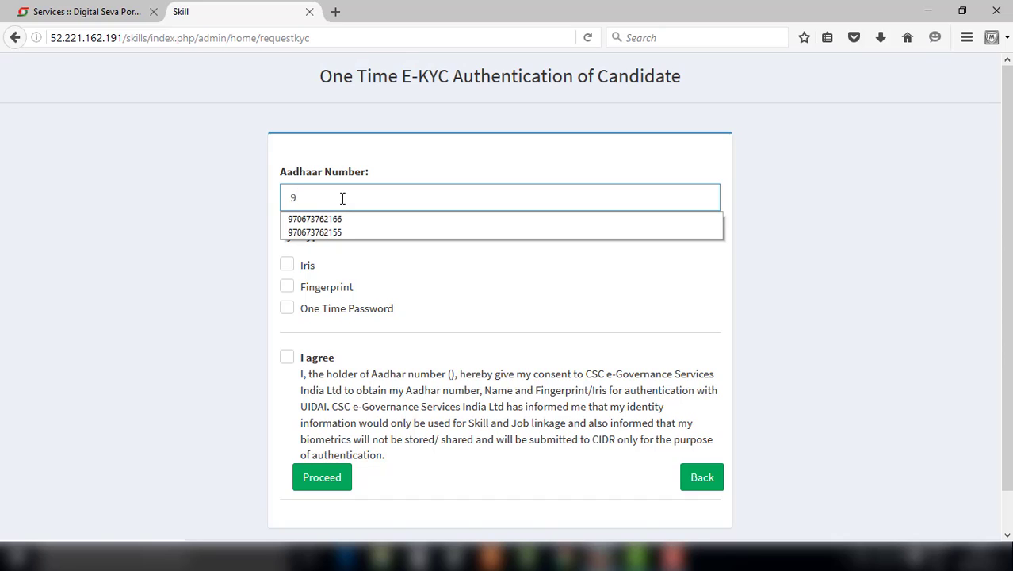
pyautogui.click(336, 220)
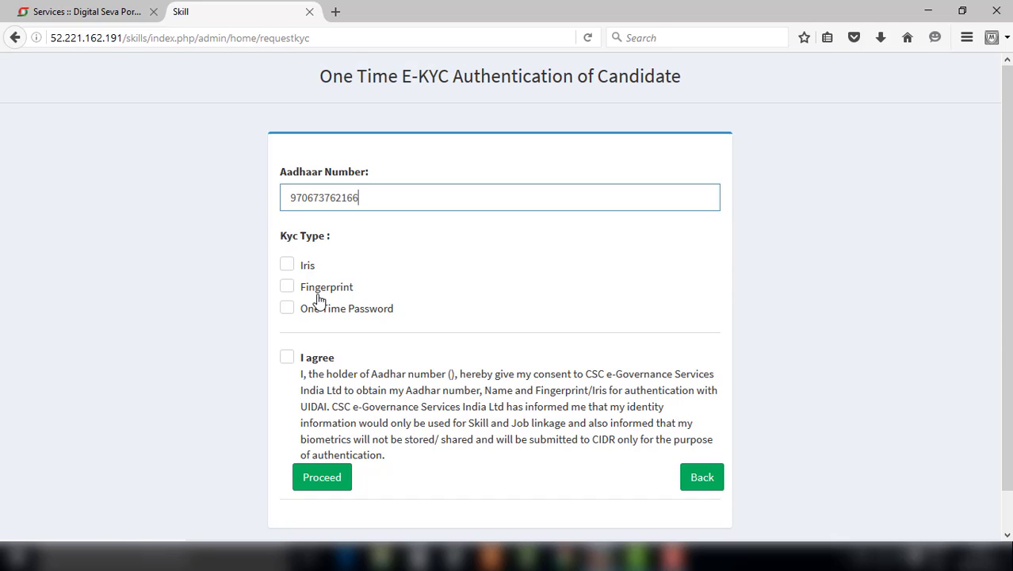
pyautogui.click(289, 310)
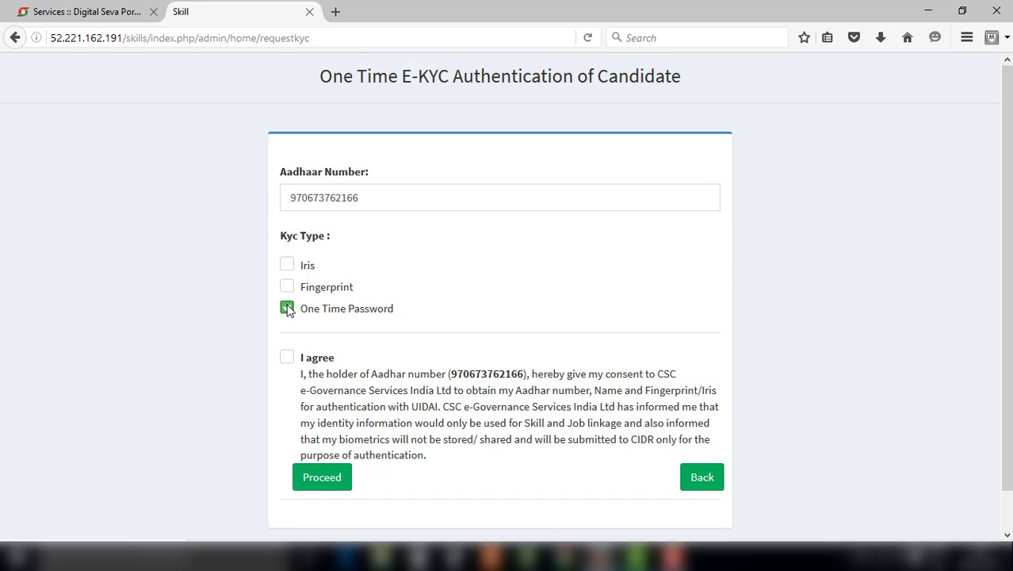
pyautogui.click(287, 357)
pyautogui.click(332, 478)
# Step: Send the e-KYC request, consent to Aadhaar authentication, turn off email delivery and generate an OTP
pyautogui.click(331, 485)
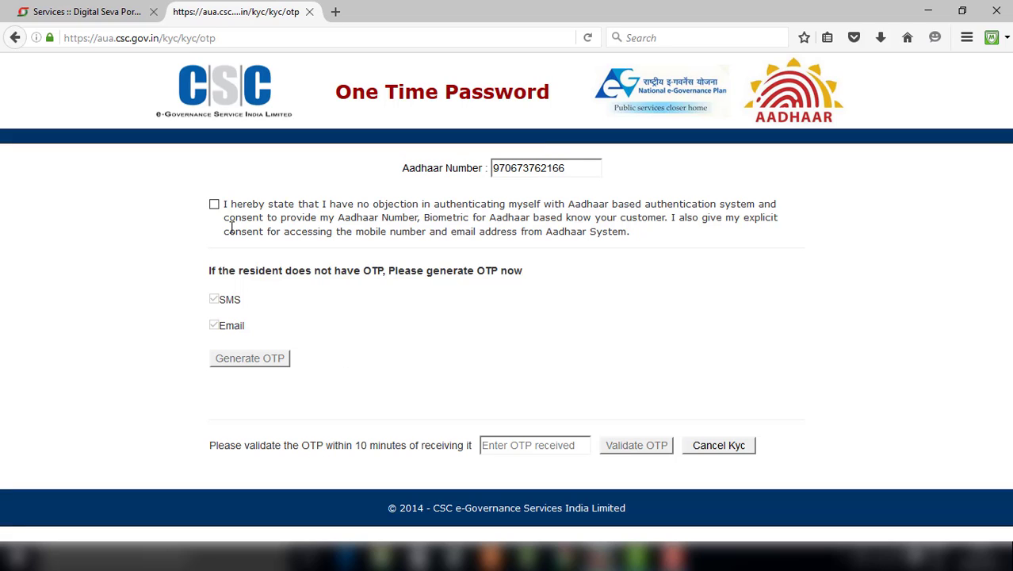
pyautogui.click(214, 205)
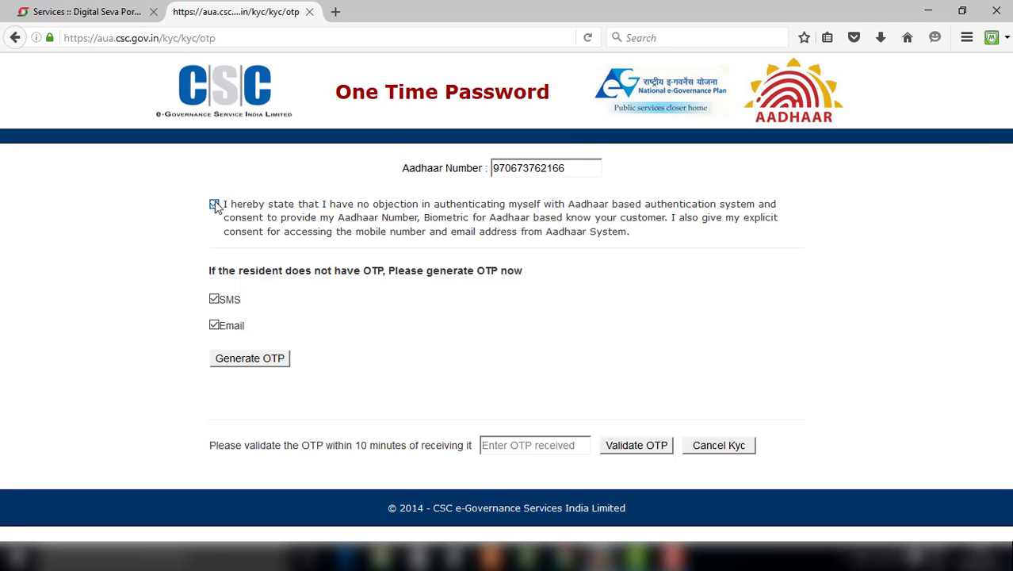
pyautogui.click(214, 325)
pyautogui.click(249, 358)
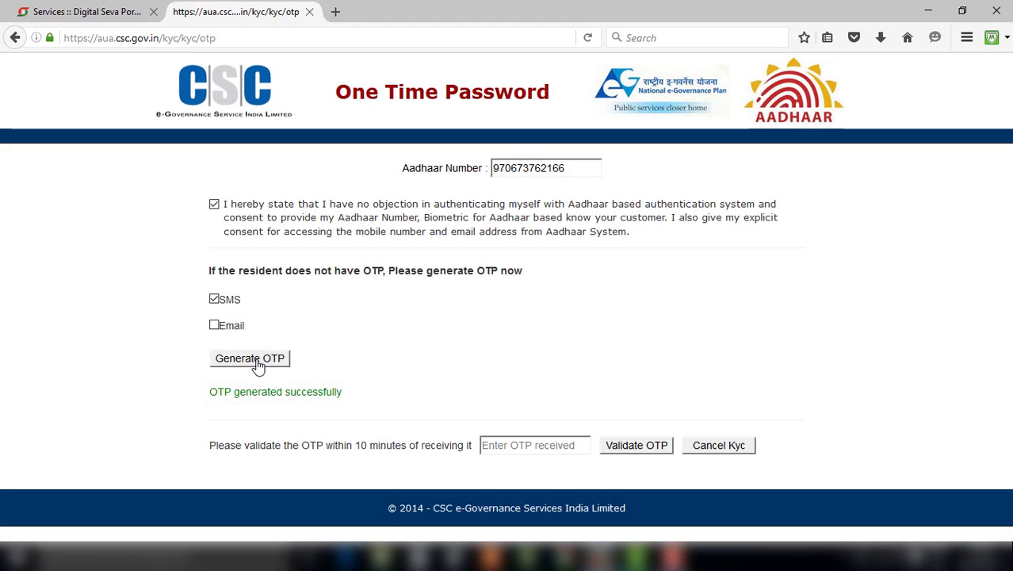
# Step: Enter the received one-time password, validate it and continue past the security warning
pyautogui.click(520, 443)
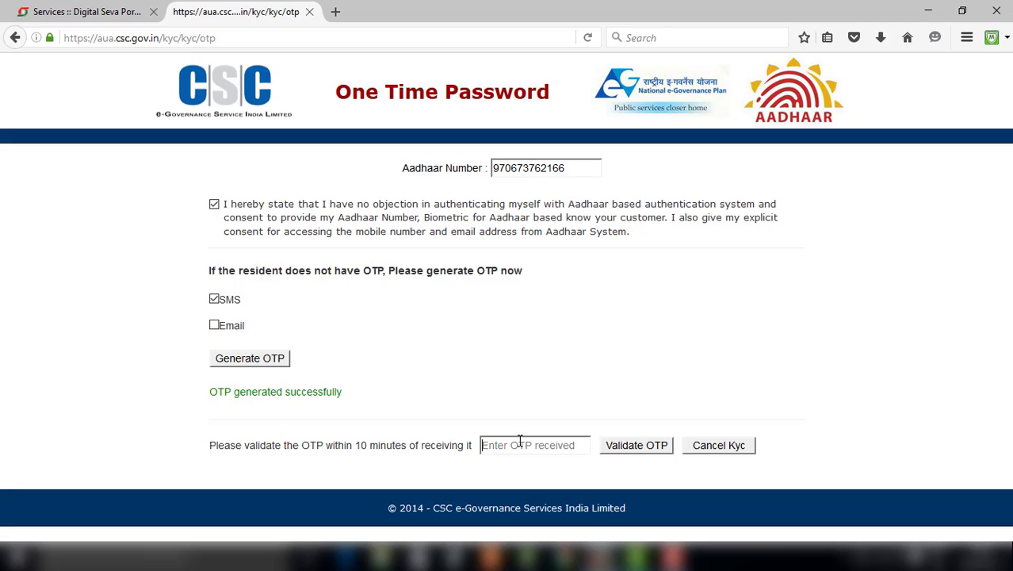
pyautogui.click(632, 446)
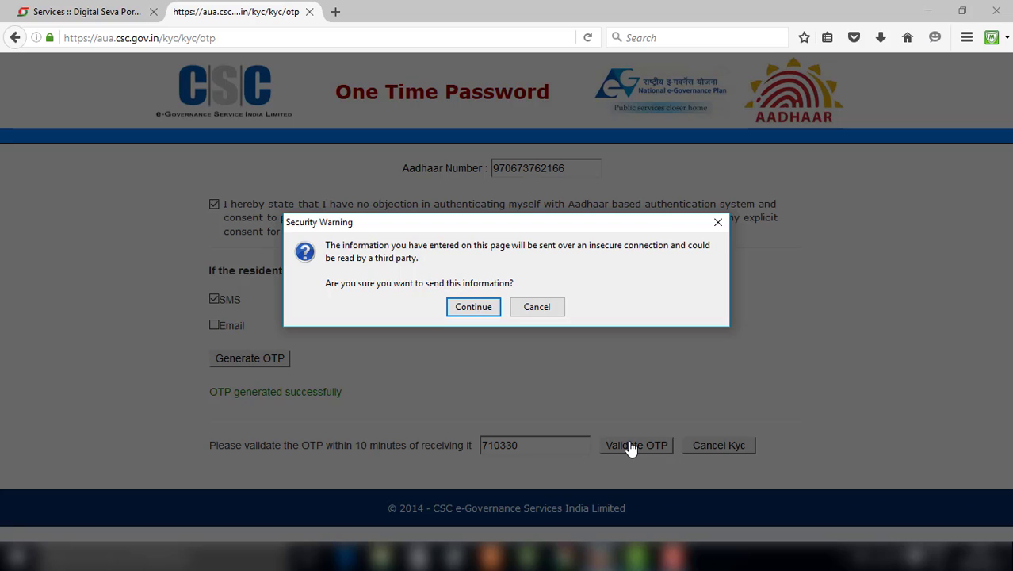
pyautogui.click(468, 309)
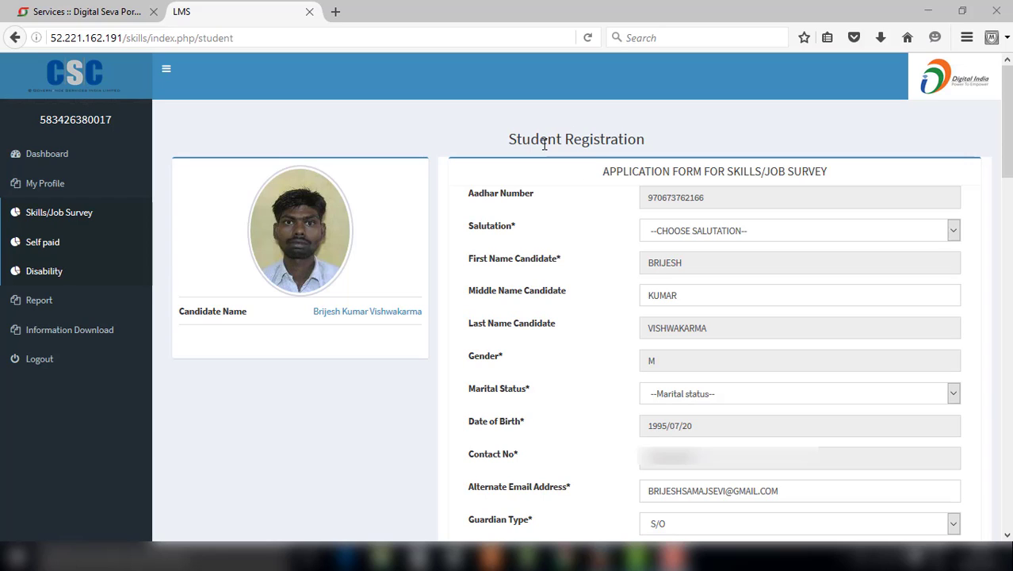
# Step: Set the salutation to MR. and marital status to Single, then move to the guardian's last name
pyautogui.click(693, 228)
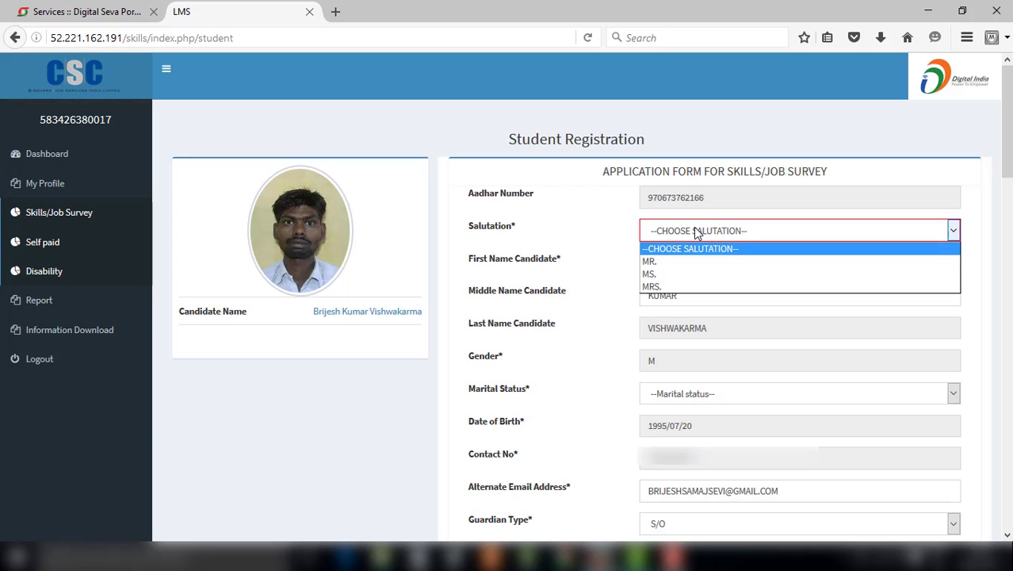
pyautogui.click(667, 262)
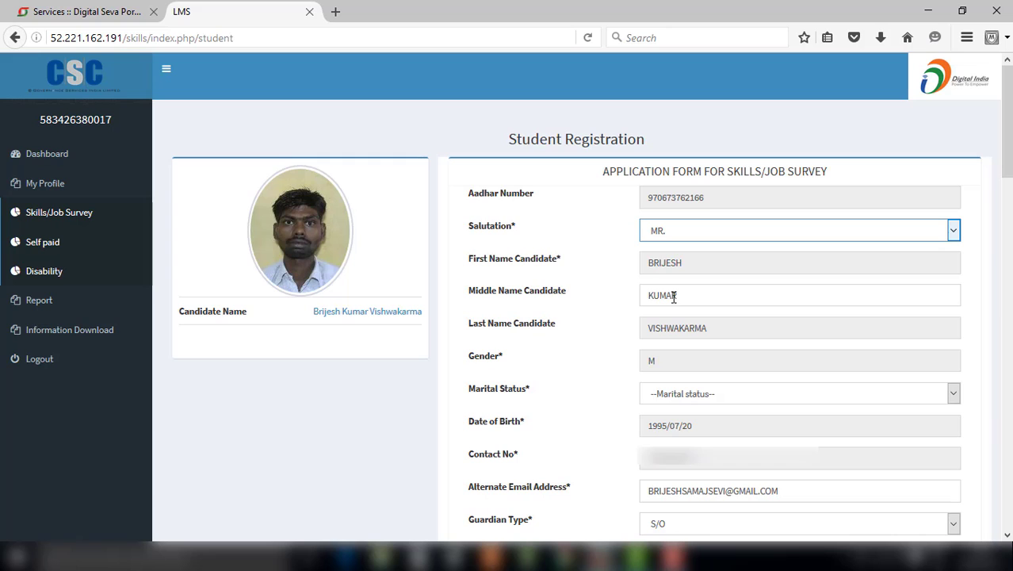
pyautogui.scroll(-3, 673, 297)
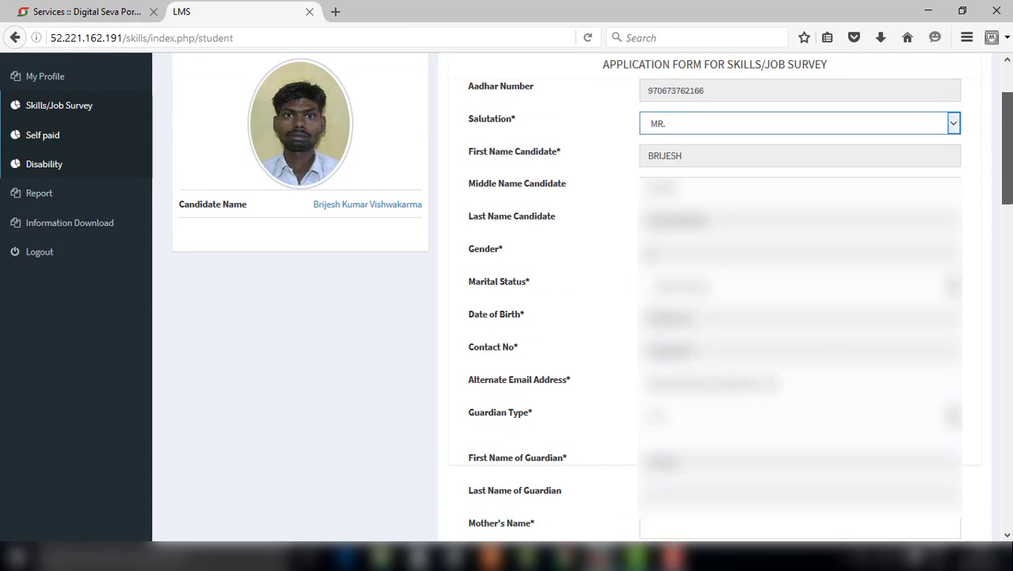
pyautogui.click(683, 285)
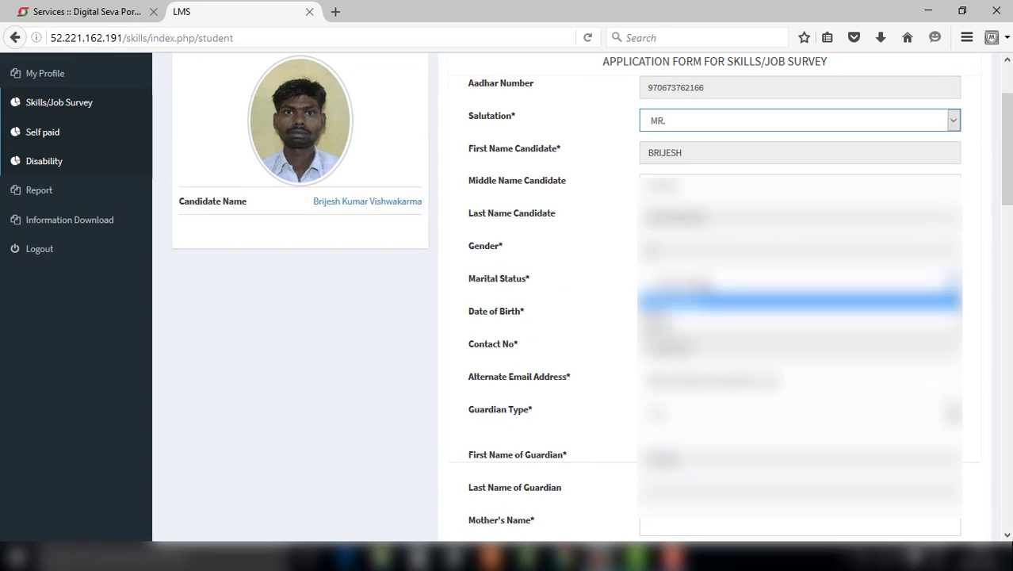
pyautogui.click(662, 314)
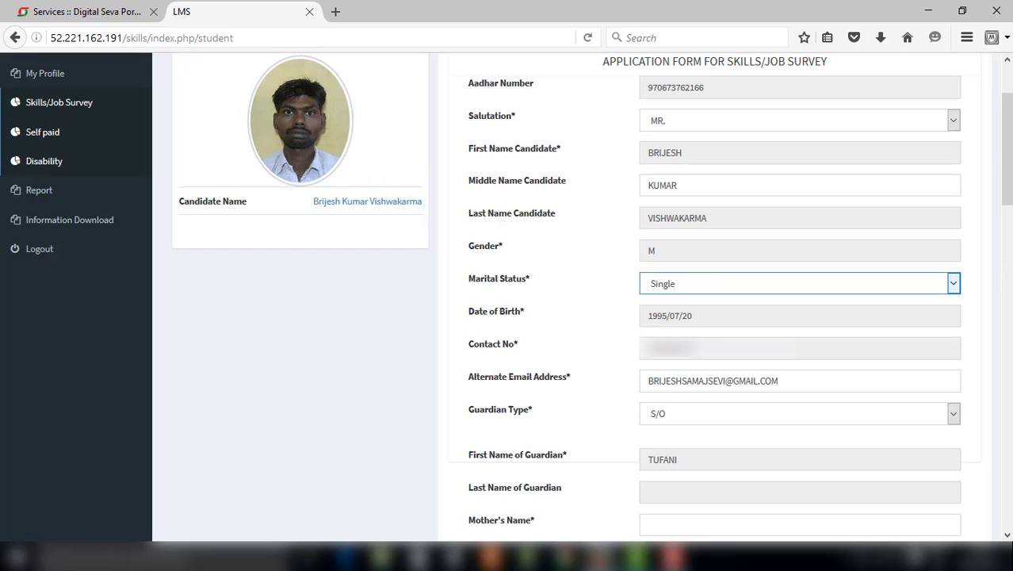
pyautogui.scroll(-3, 979, 287)
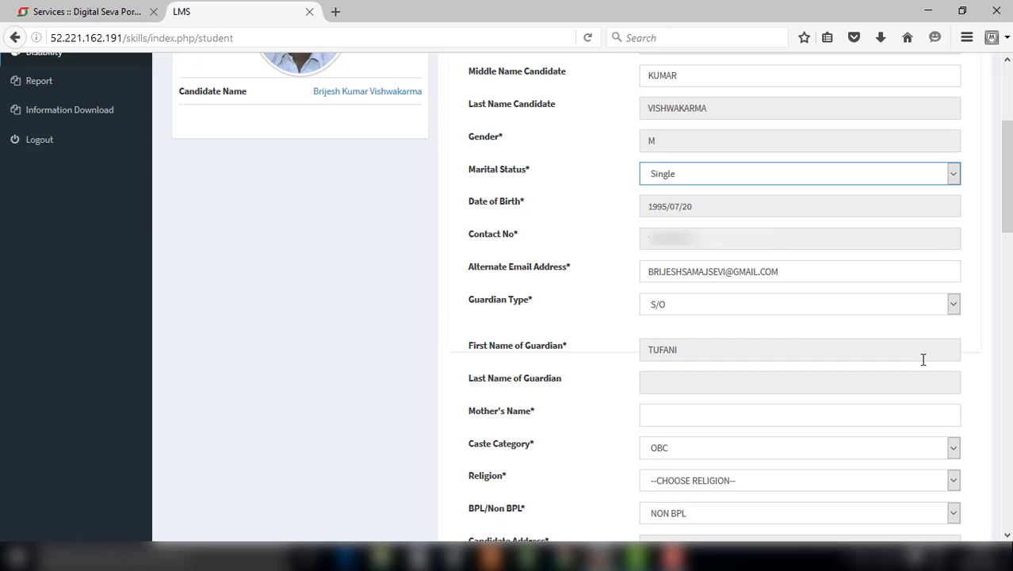
pyautogui.scroll(-3, 923, 357)
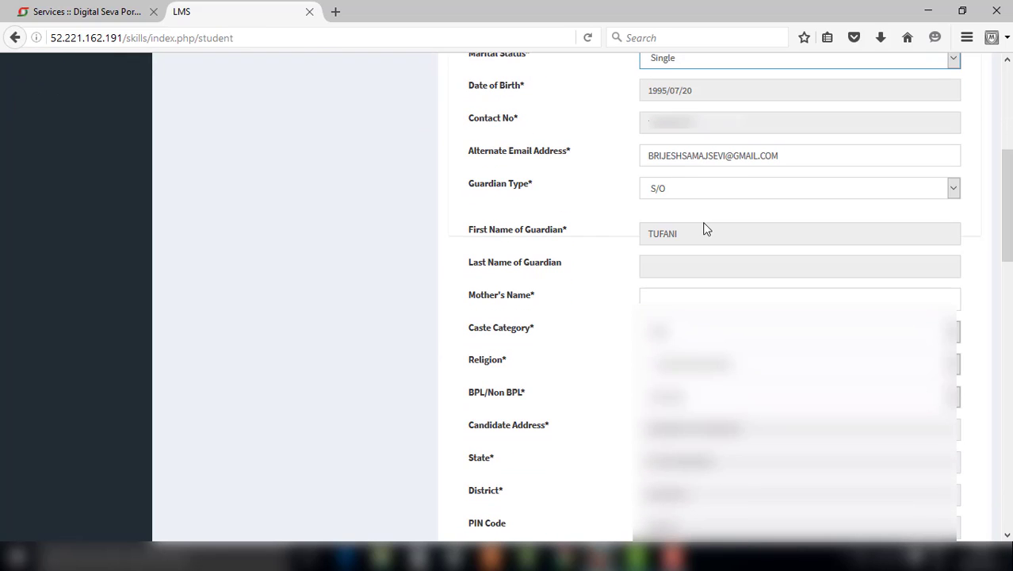
pyautogui.click(665, 264)
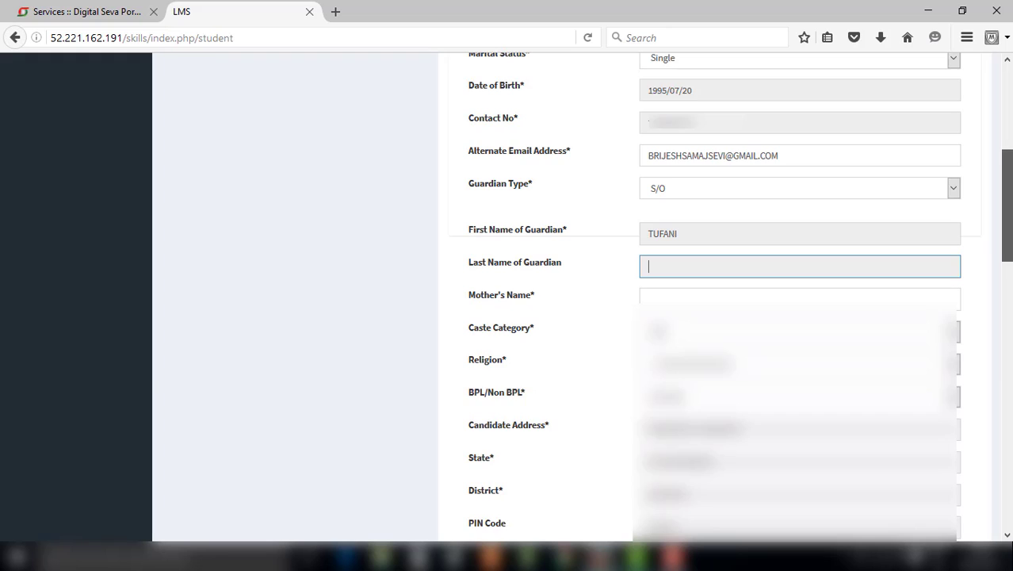
pyautogui.scroll(-3, 781, 228)
# Step: Enter the mother's name, set caste category SC and religion HINDU, and keep NON BPL
pyautogui.click(680, 174)
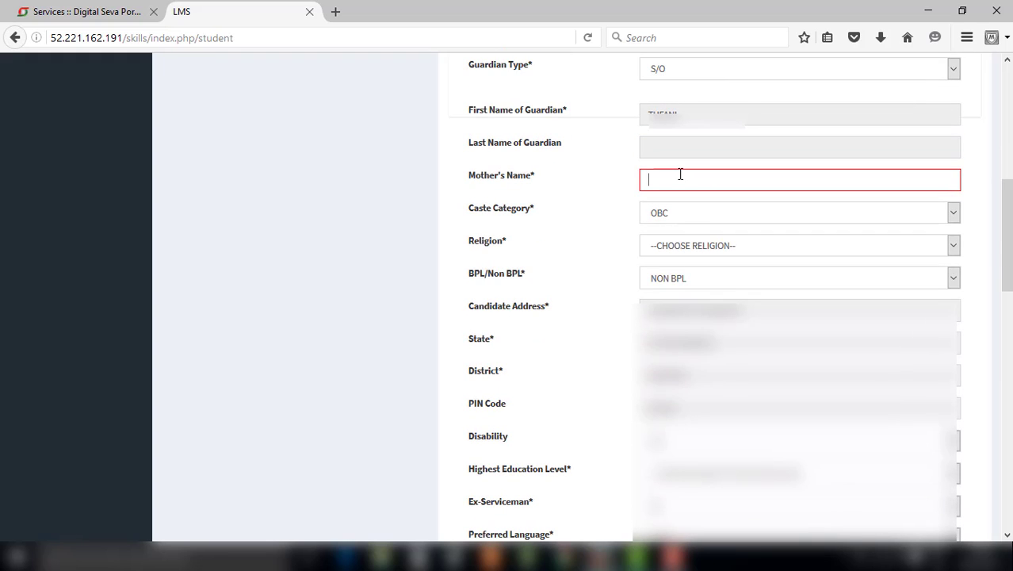
pyautogui.write('REEMA')
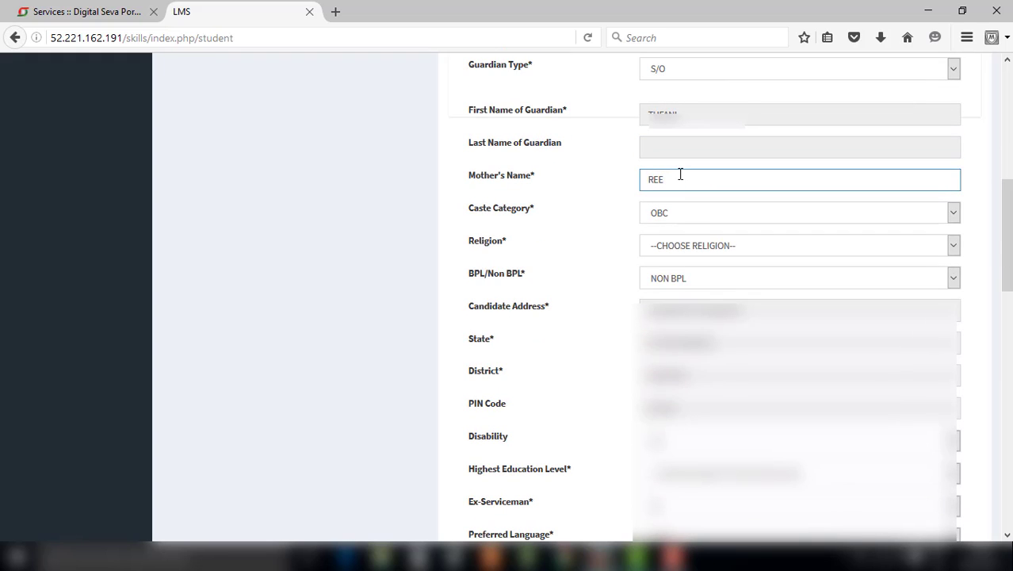
pyautogui.click(664, 217)
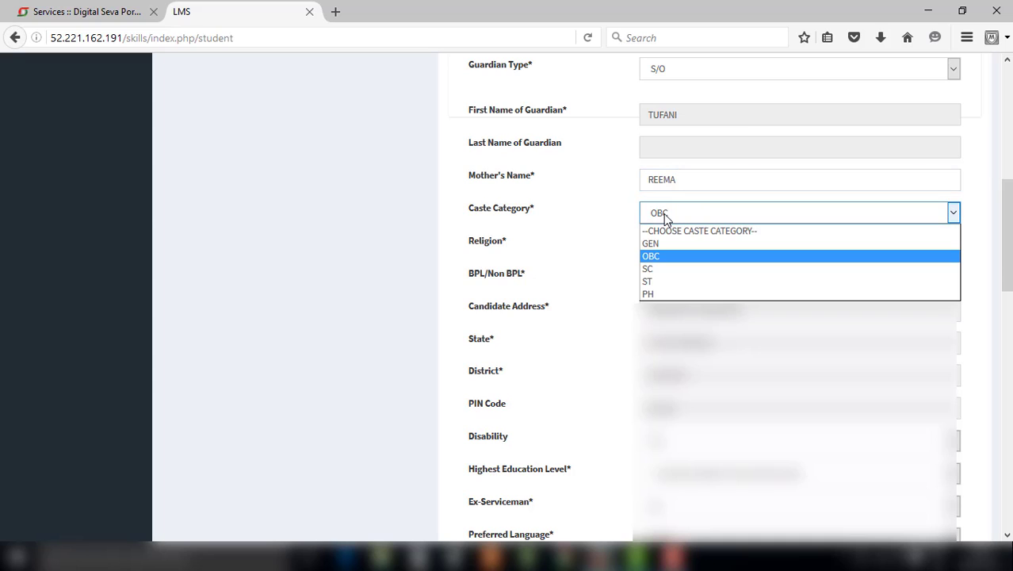
pyautogui.click(650, 270)
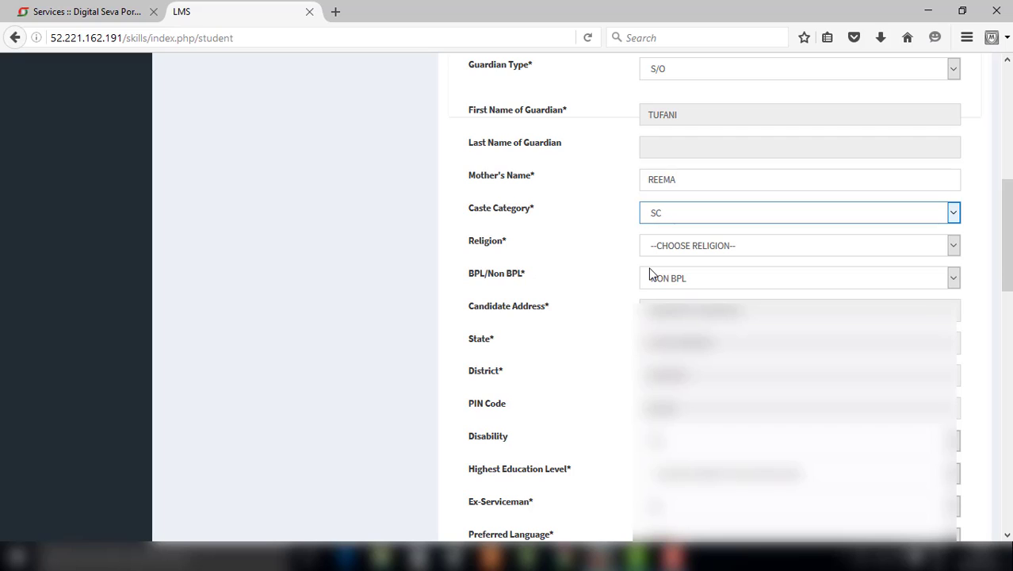
pyautogui.click(706, 245)
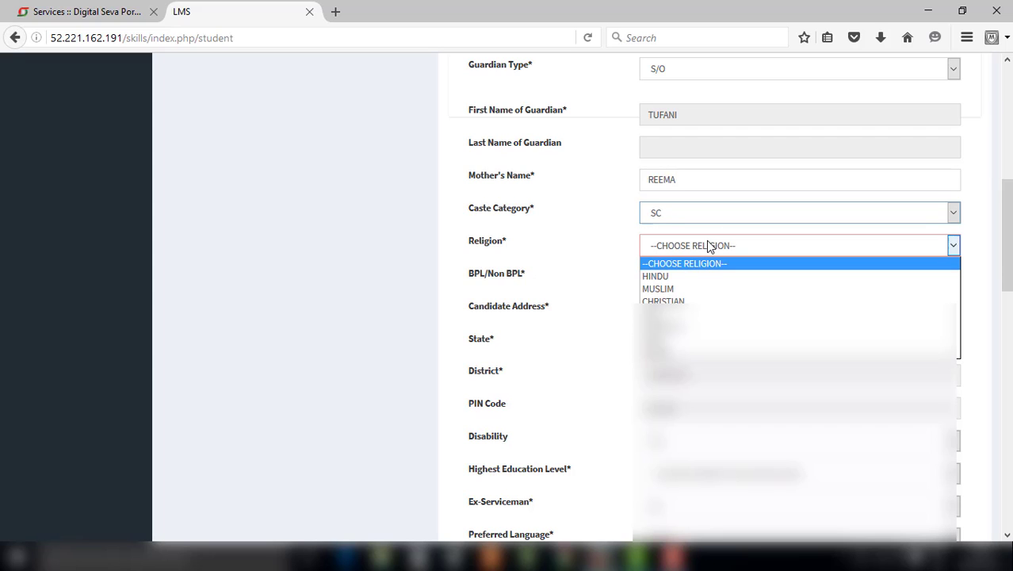
pyautogui.click(671, 275)
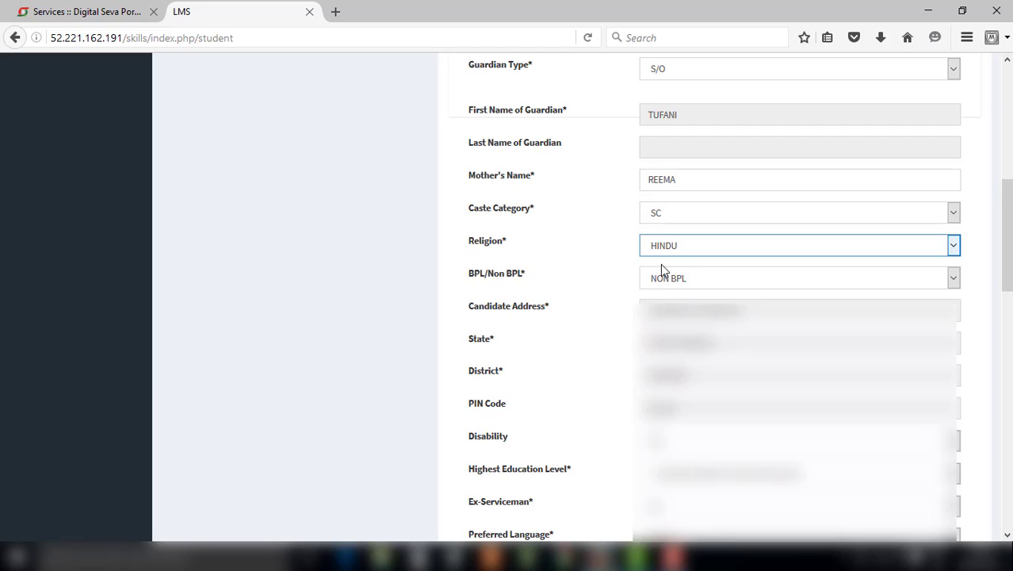
pyautogui.click(687, 276)
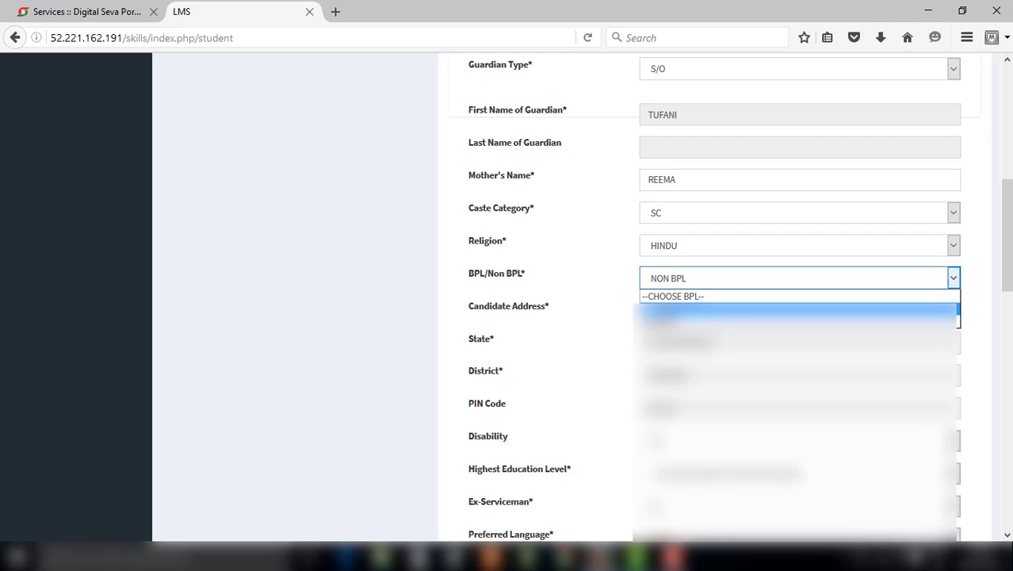
pyautogui.click(666, 313)
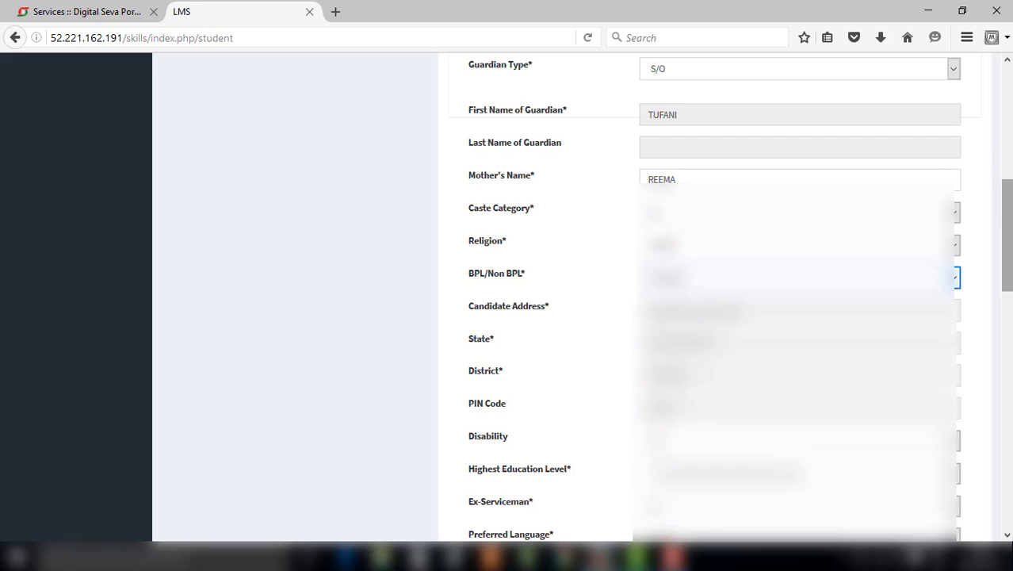
pyautogui.scroll(-3, 713, 301)
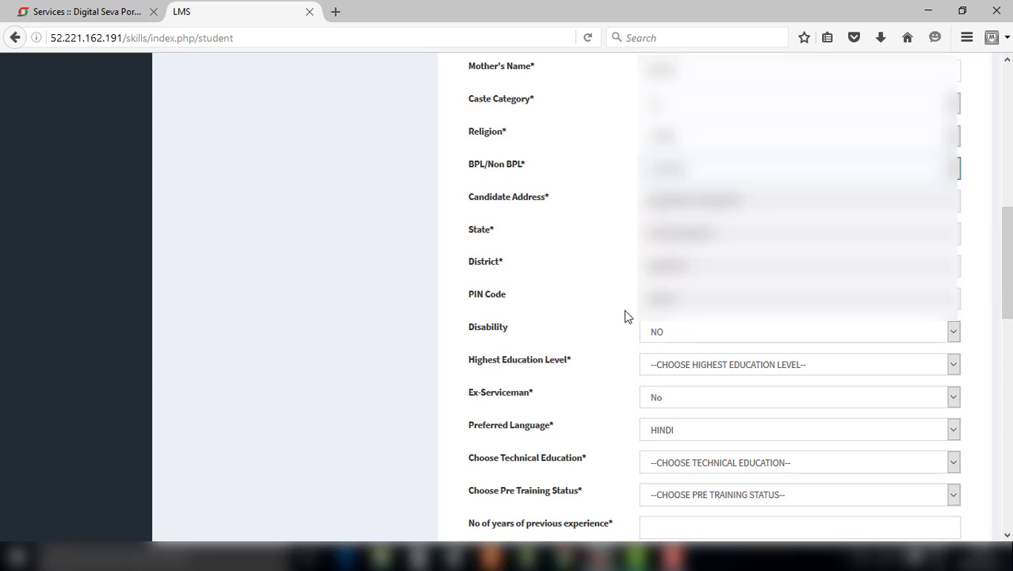
pyautogui.scroll(-3, 519, 216)
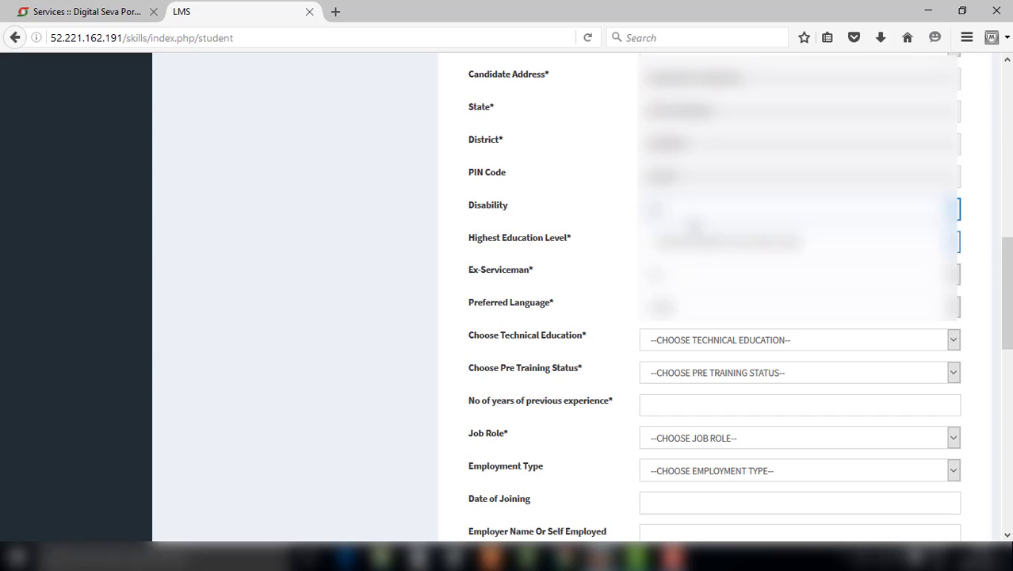
pyautogui.click(693, 230)
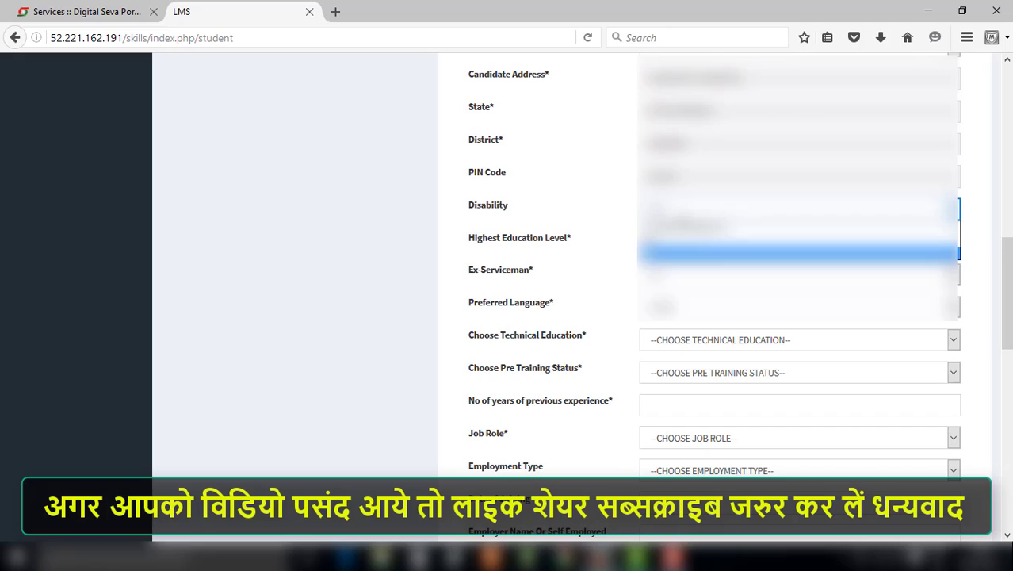
pyautogui.click(664, 242)
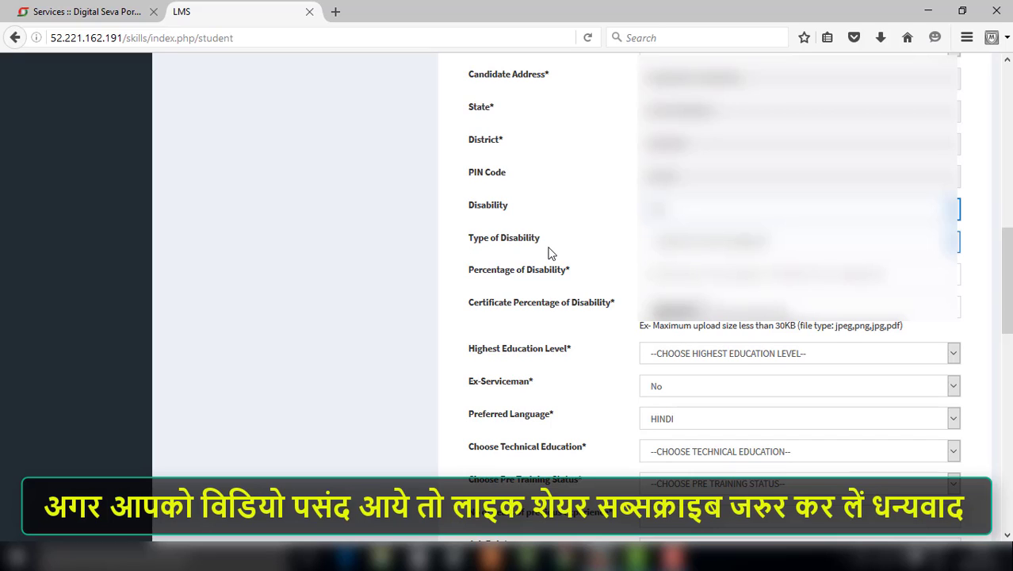
pyautogui.click(664, 242)
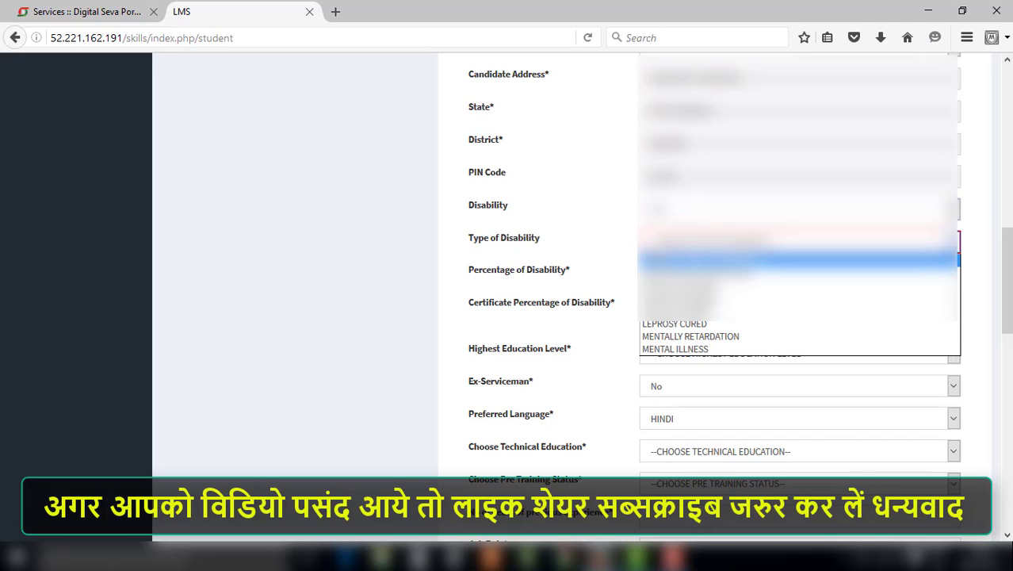
pyautogui.click(664, 273)
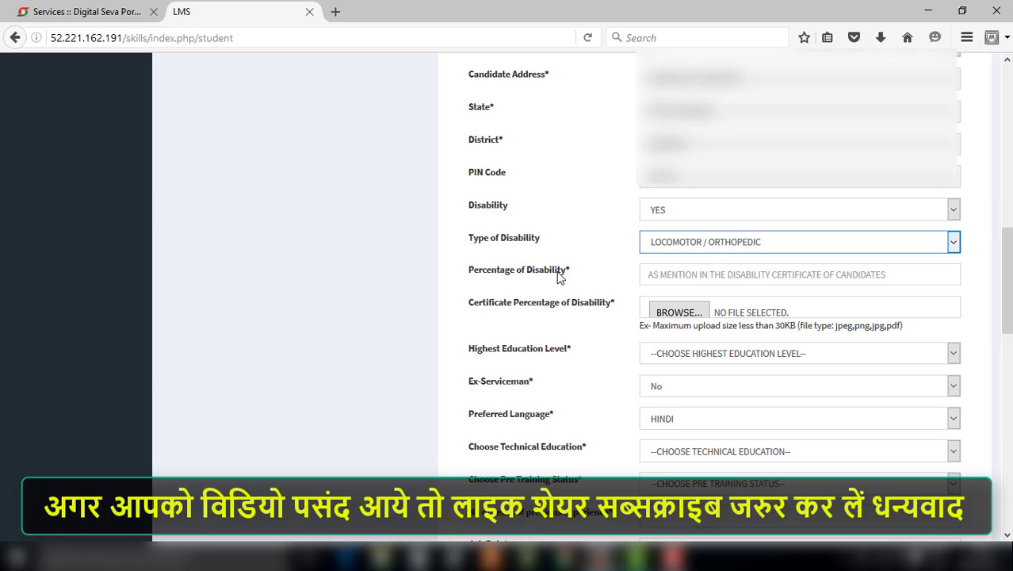
pyautogui.click(653, 273)
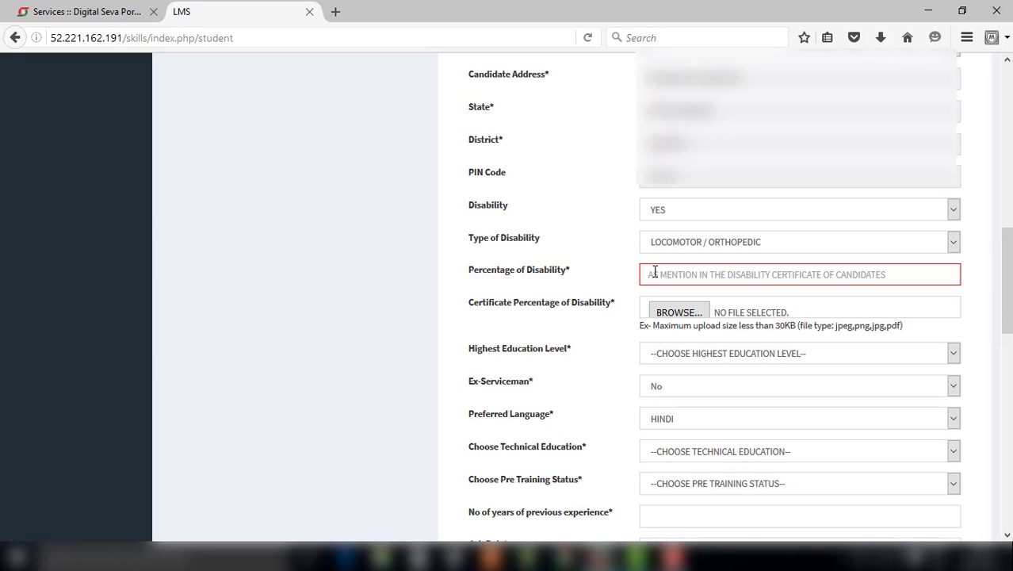
pyautogui.write('1')
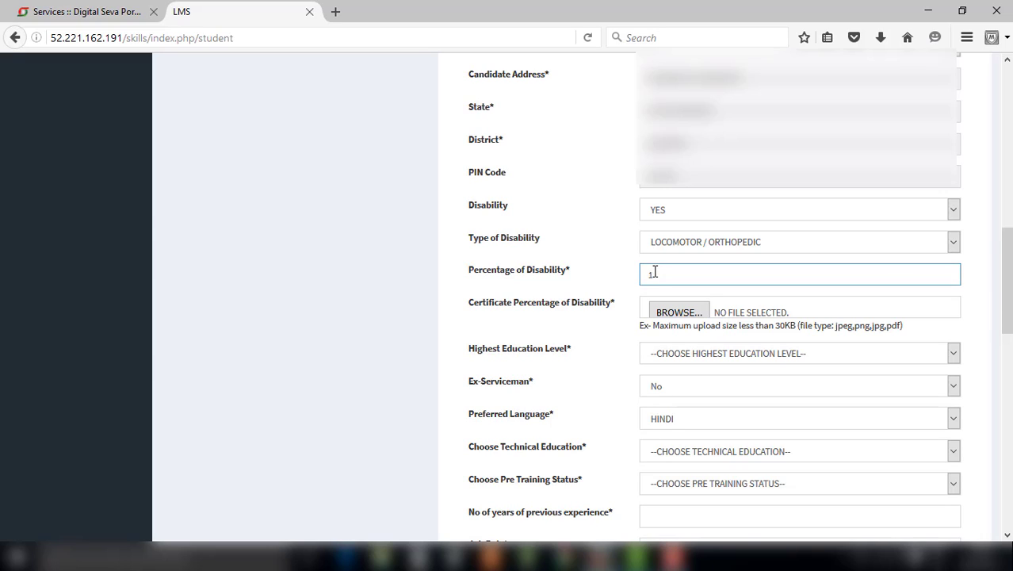
pyautogui.write('0')
pyautogui.click(701, 210)
pyautogui.click(659, 253)
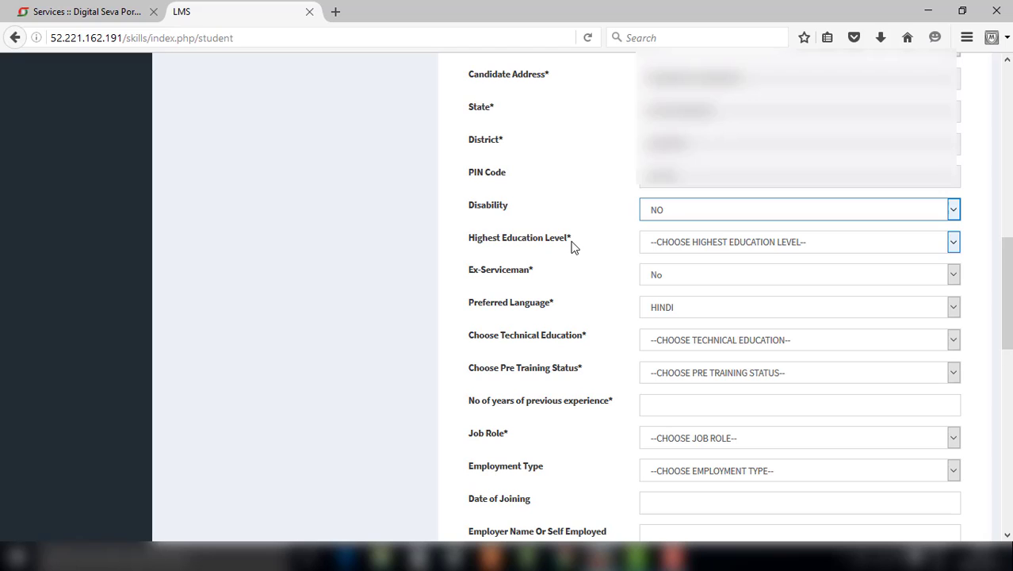
# Step: Set highest education level to ITI, Ex-Serviceman to No and preferred language to HINDI
pyautogui.click(739, 247)
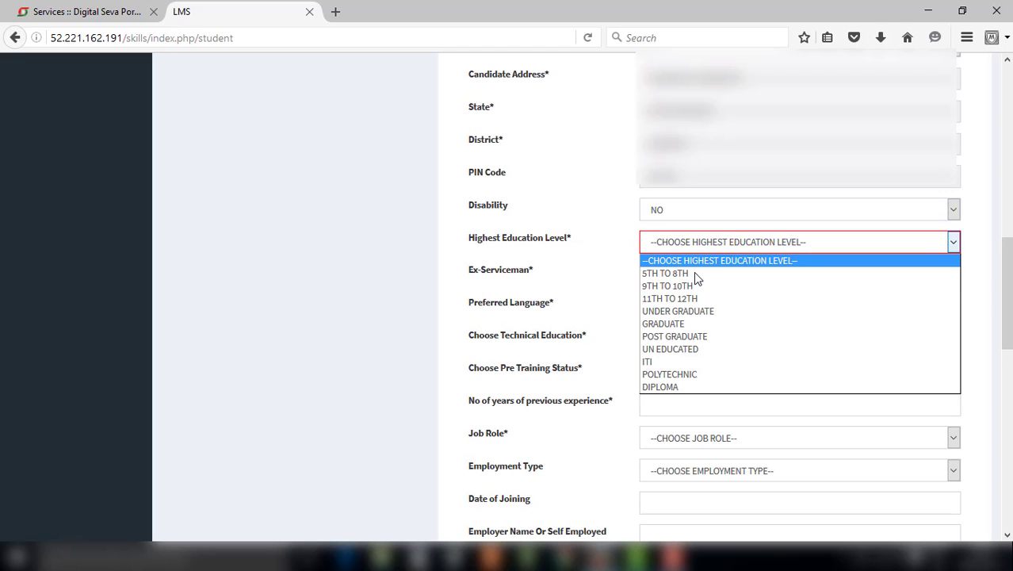
pyautogui.click(656, 366)
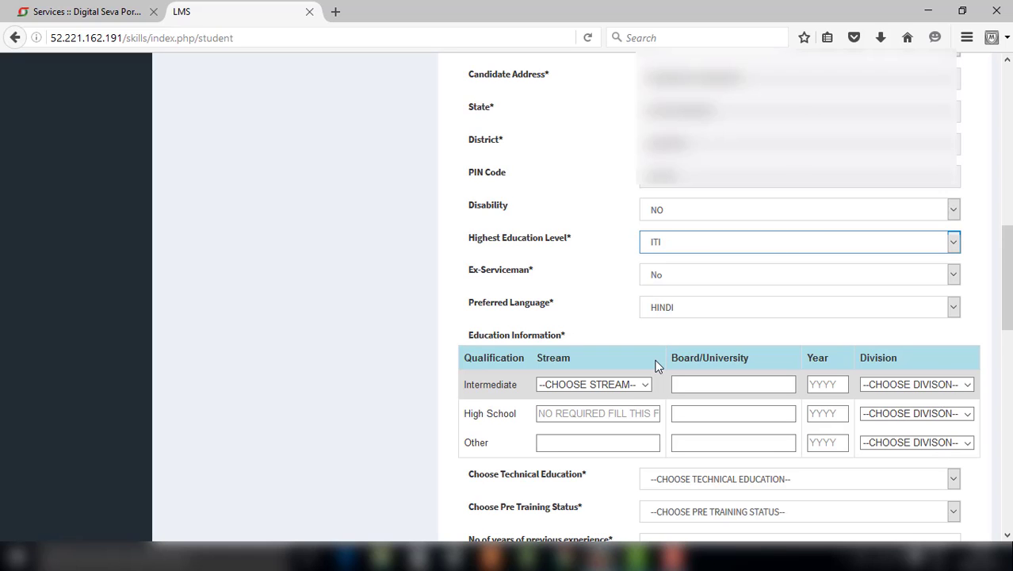
pyautogui.click(663, 279)
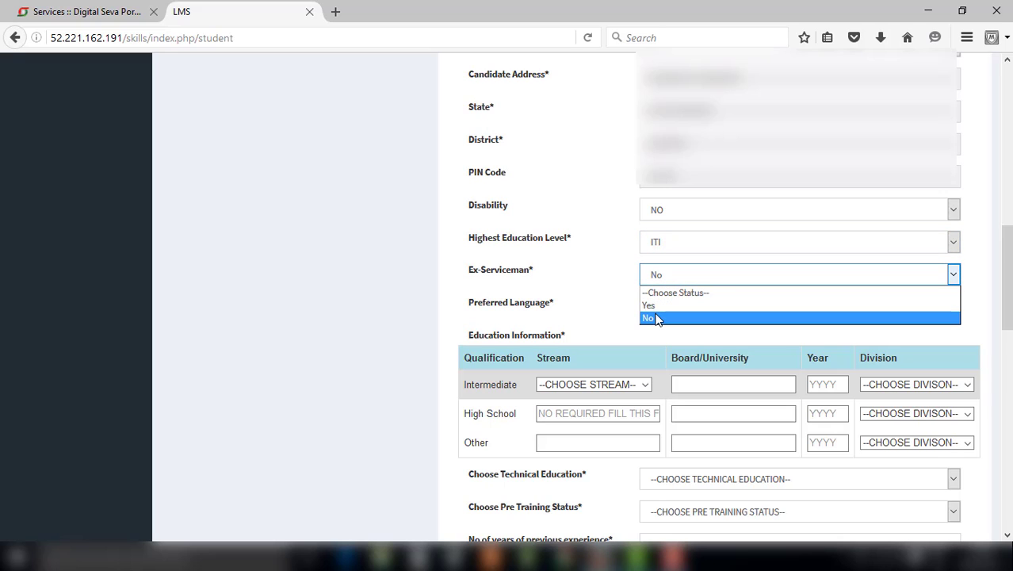
pyautogui.click(657, 318)
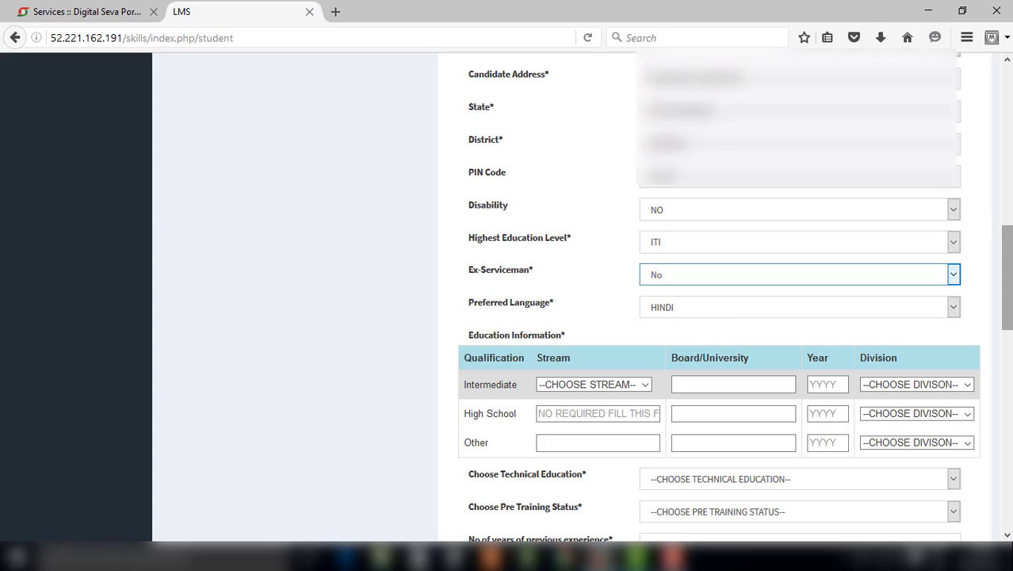
pyautogui.moveTo(1007, 278); pyautogui.dragTo(1007, 289)
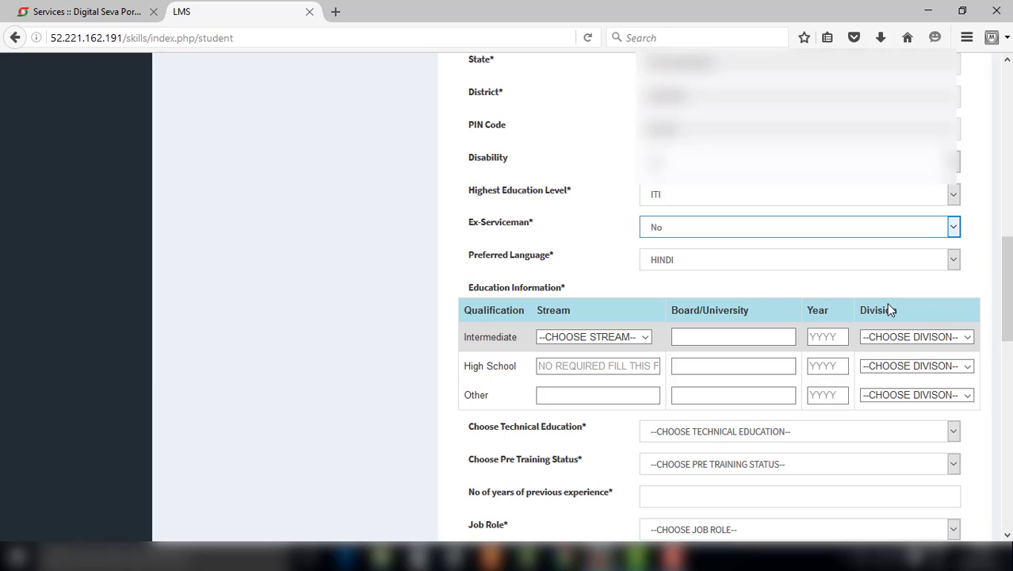
pyautogui.click(799, 261)
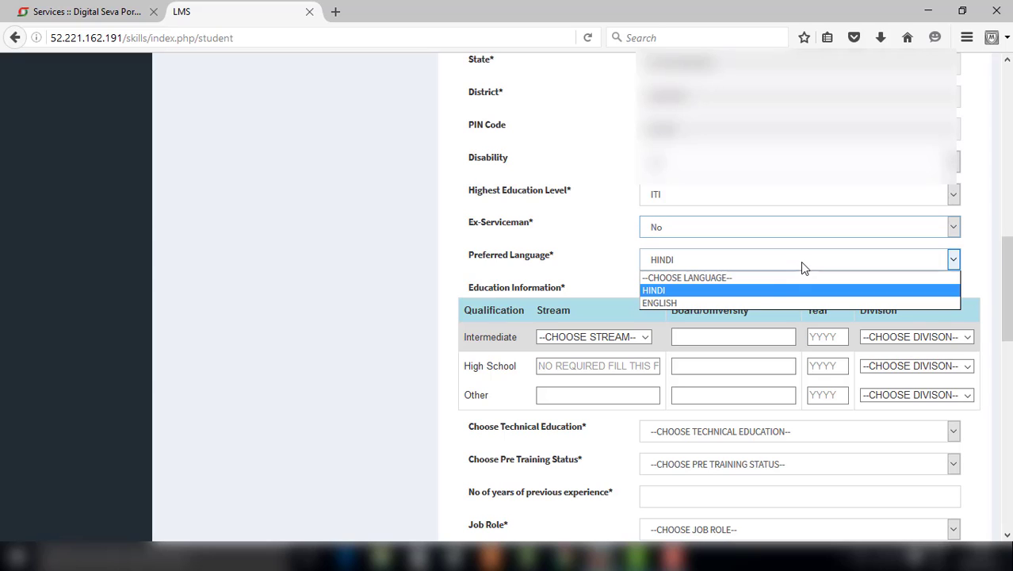
pyautogui.click(708, 291)
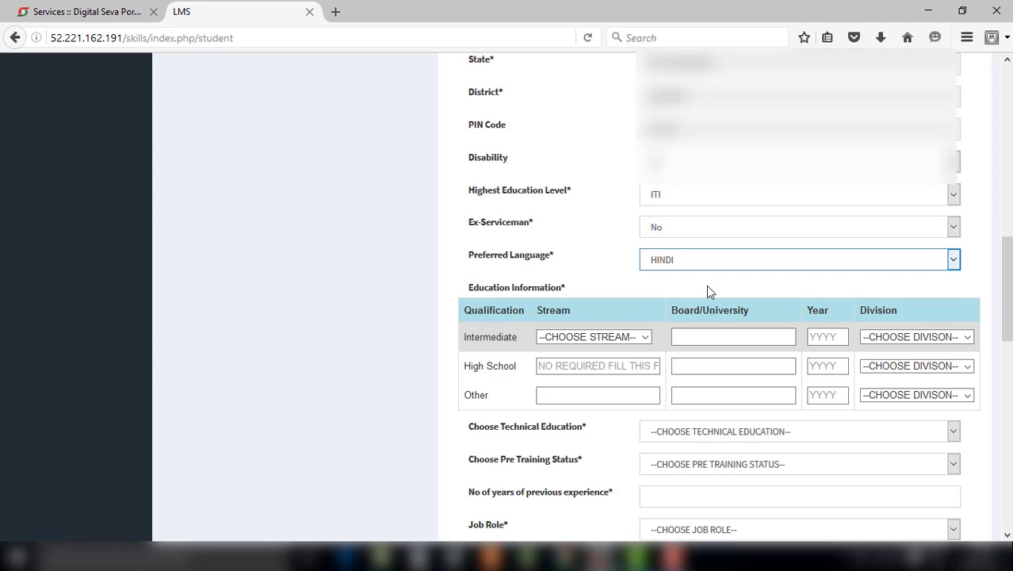
pyautogui.scroll(-3, 571, 198)
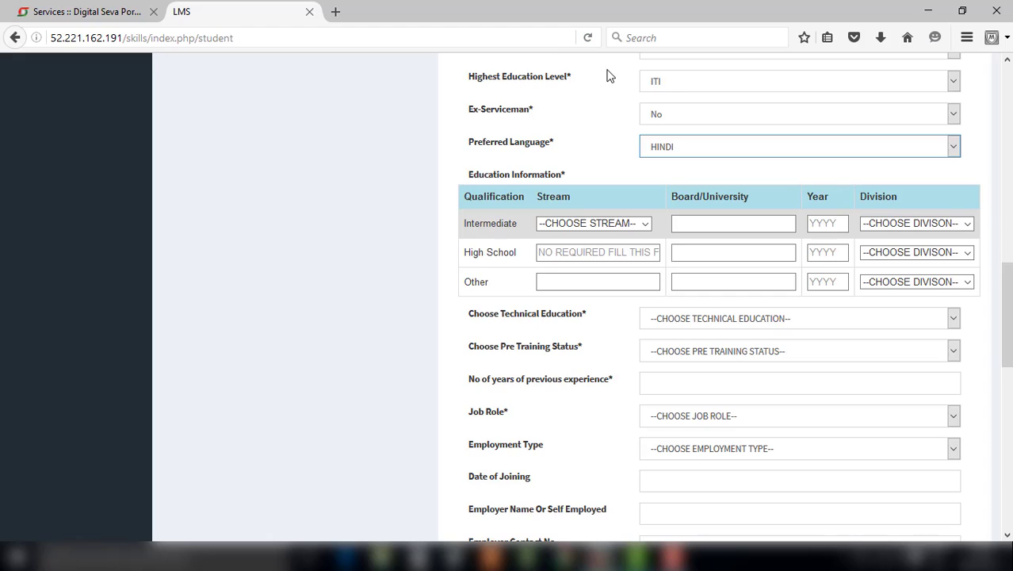
# Step: Record the Intermediate row as ARTS stream, board UP BORD, passing year 1999
pyautogui.click(612, 226)
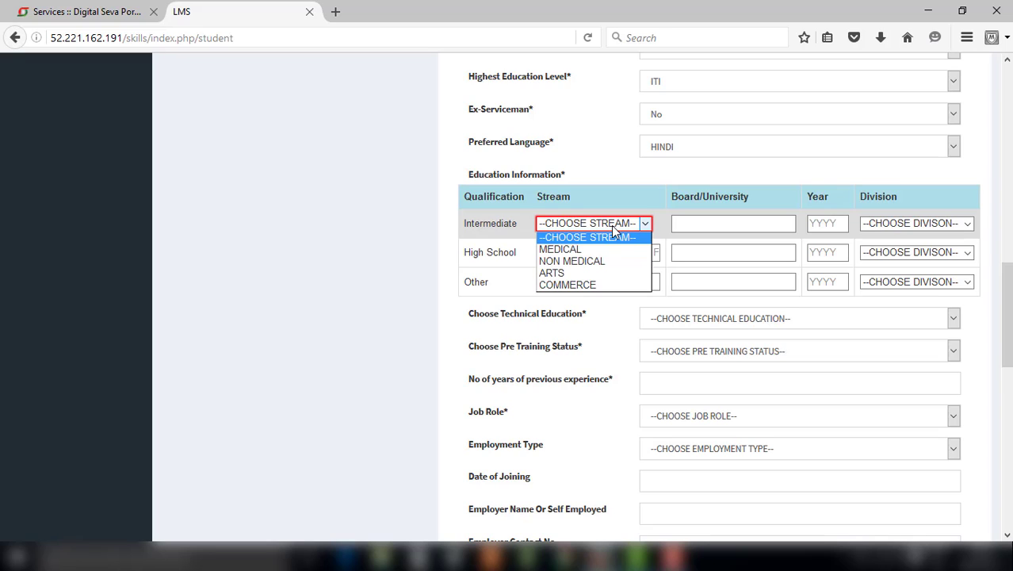
pyautogui.click(574, 274)
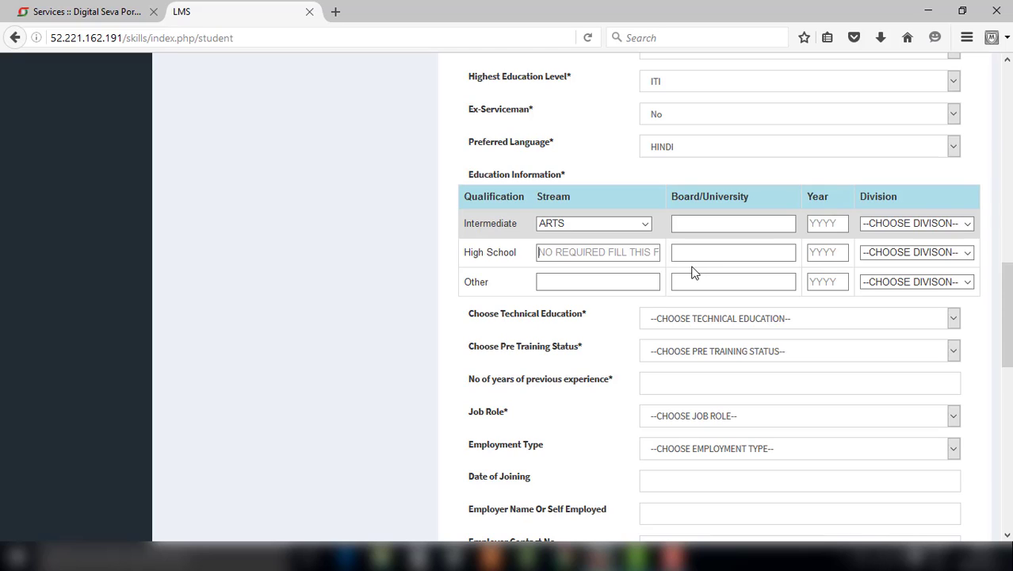
pyautogui.click(702, 223)
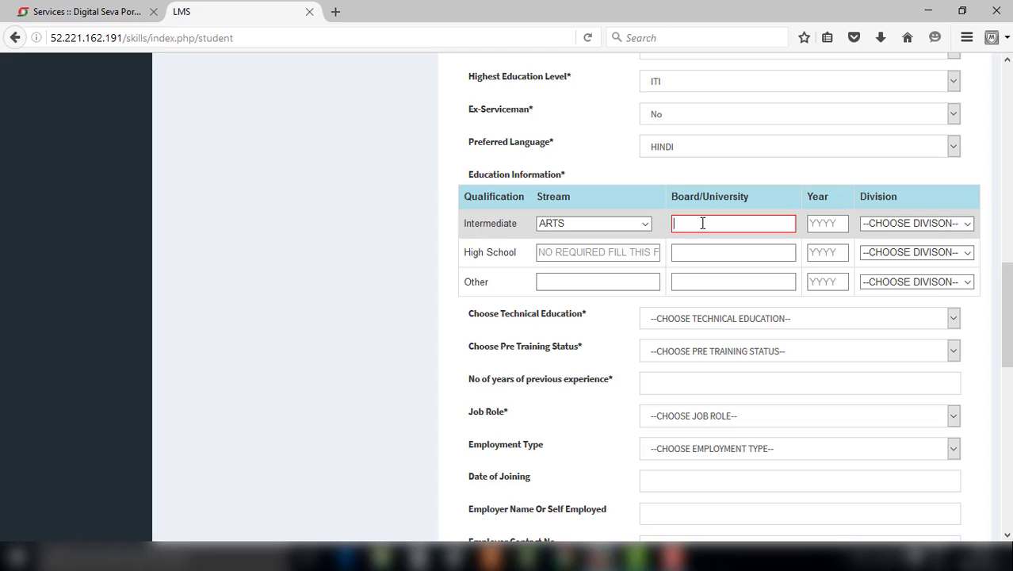
pyautogui.write('UP BORD')
pyautogui.click(826, 224)
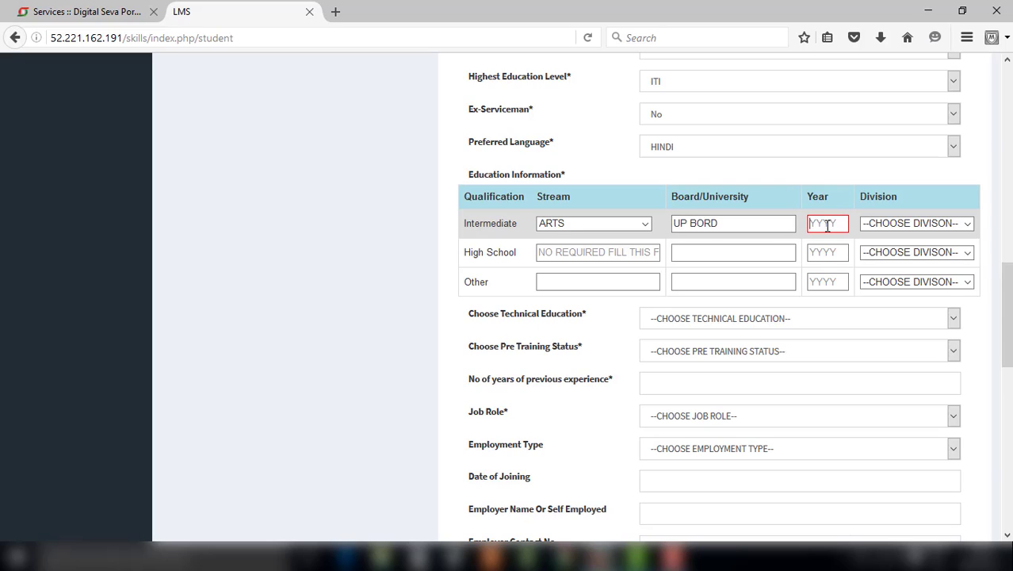
pyautogui.write('1999')
pyautogui.click(711, 299)
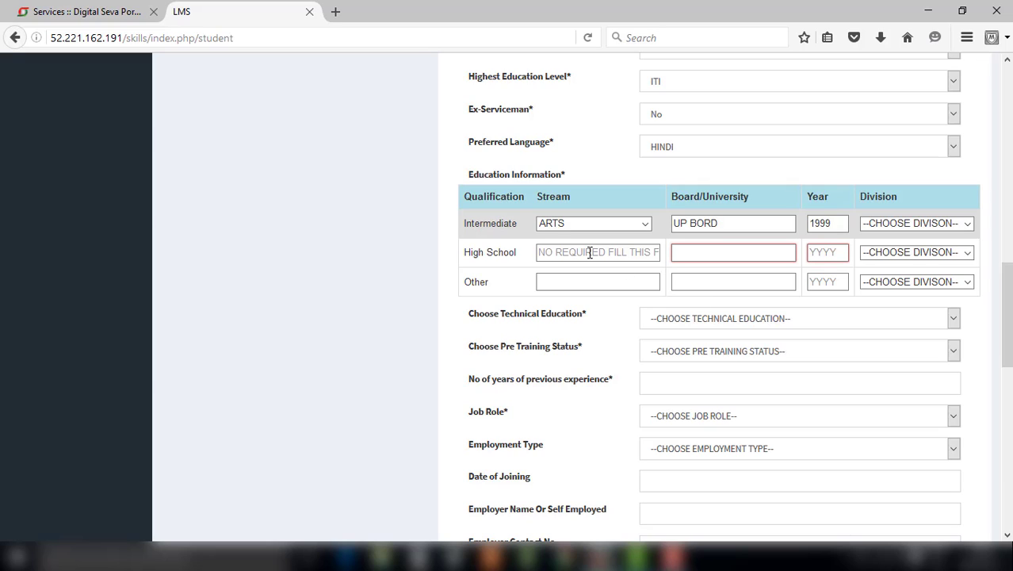
# Step: Record High School as UP BORD, 1997, and set both Intermediate and High School divisions to THIRD
pyautogui.click(706, 256)
pyautogui.write('UP B')
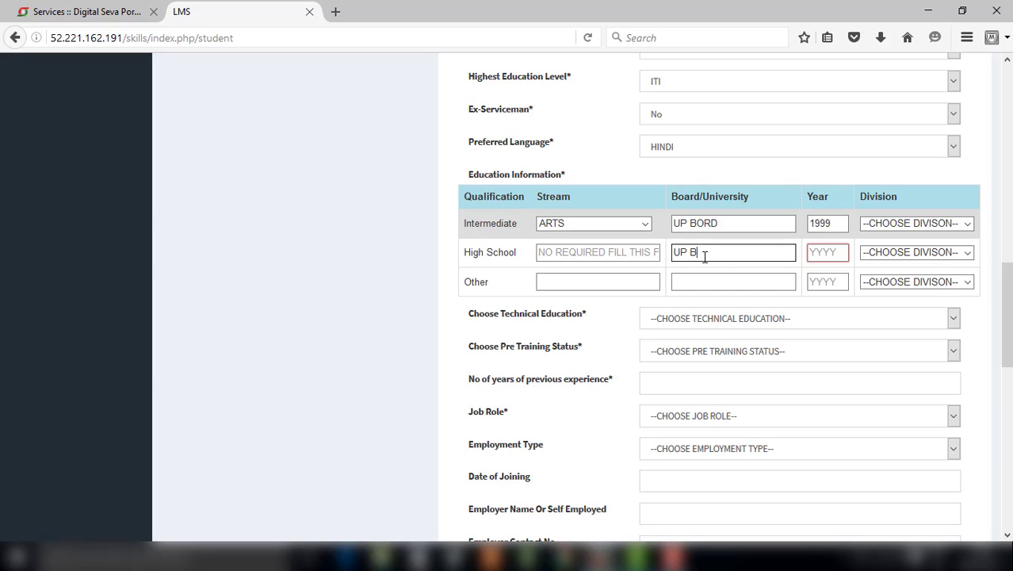
pyautogui.write('ORD')
pyautogui.click(812, 252)
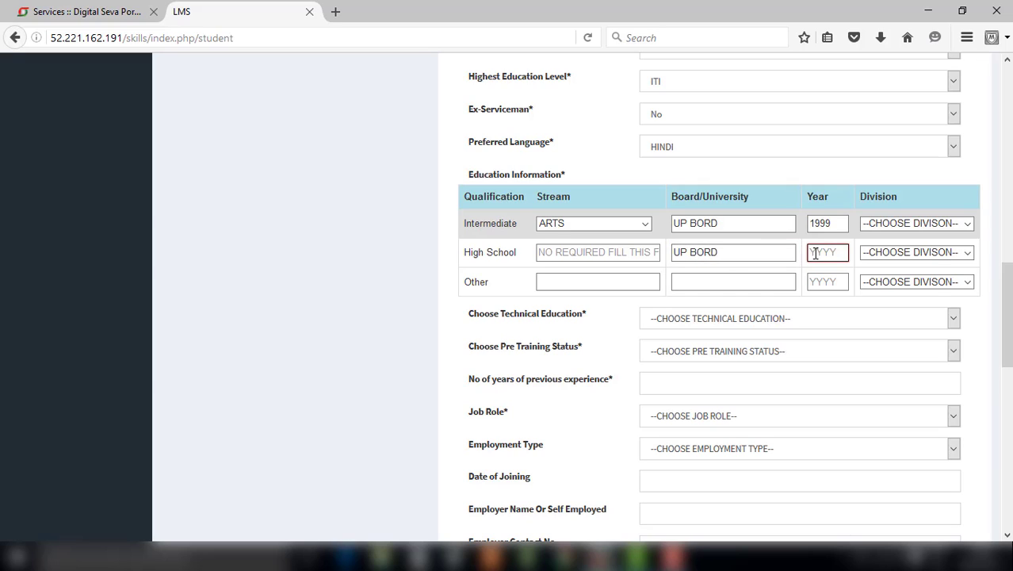
pyautogui.write('1997')
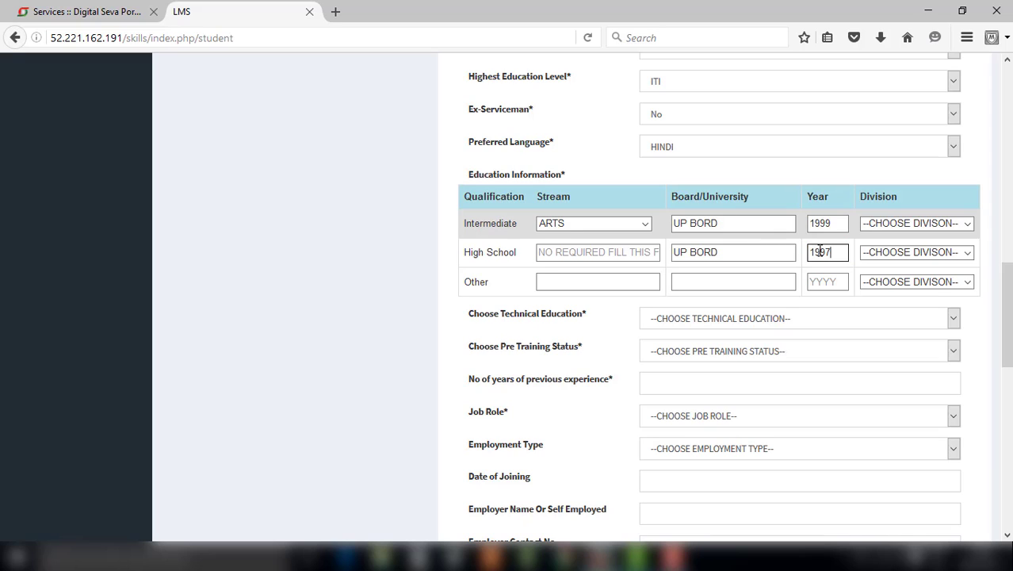
pyautogui.click(899, 224)
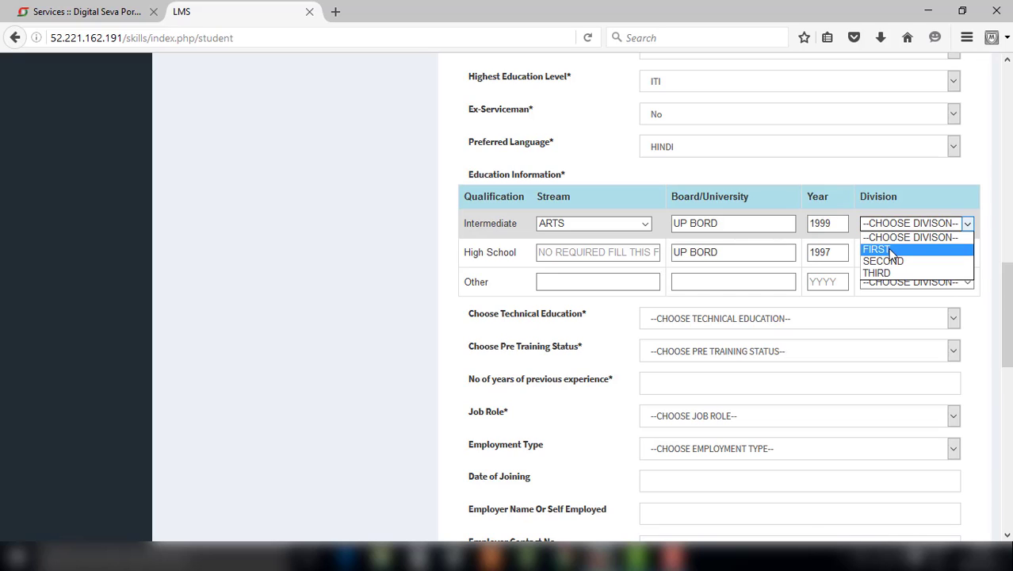
pyautogui.click(877, 273)
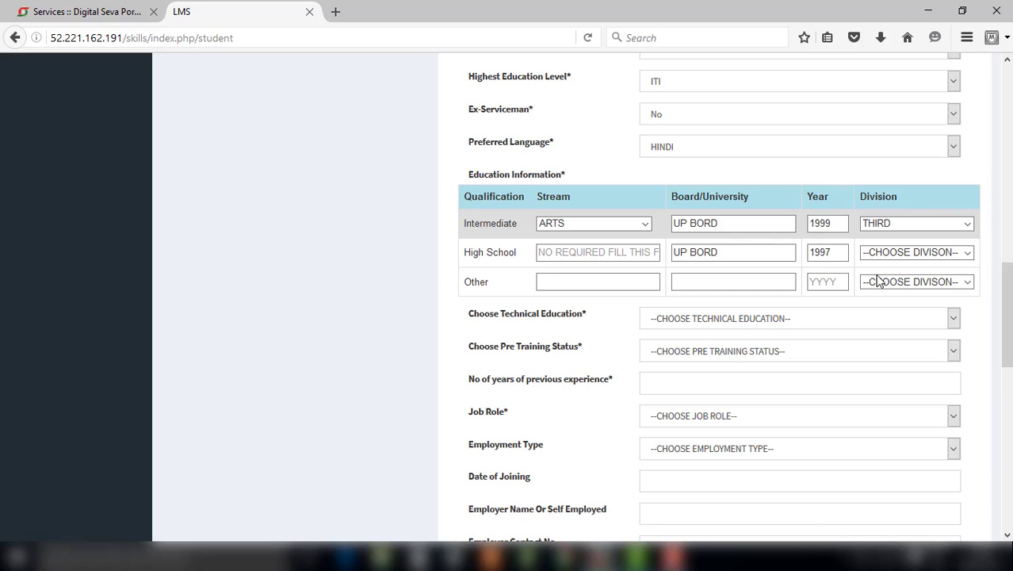
pyautogui.click(887, 251)
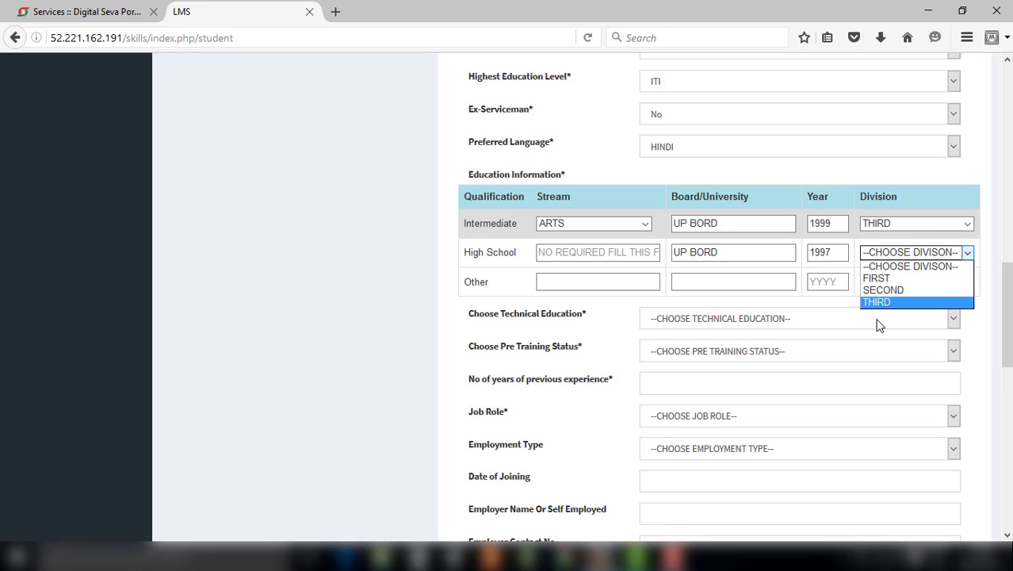
pyautogui.click(879, 302)
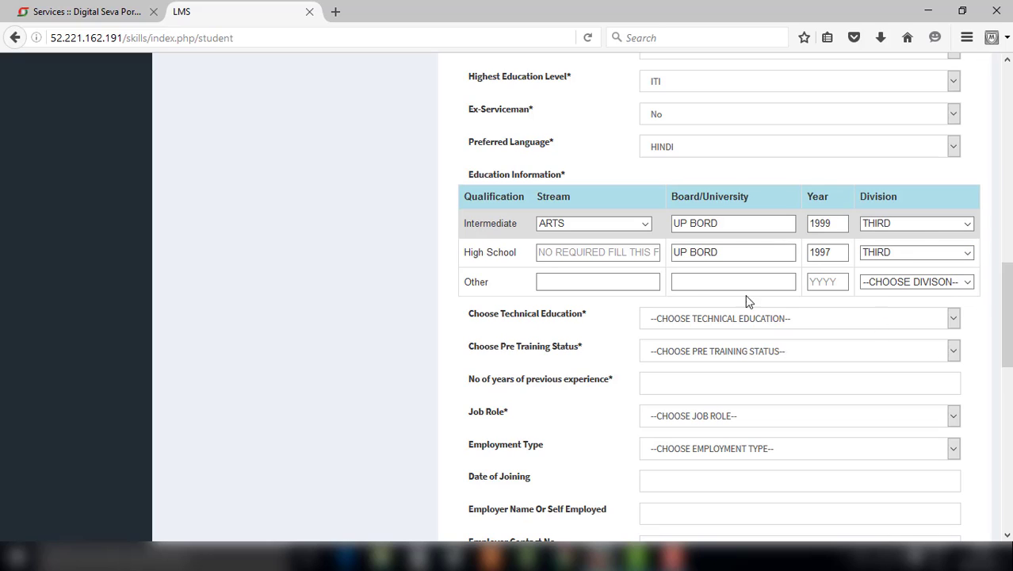
# Step: Fill the Other row with stream ELECTRICAL, board ITI, a passing year and SECOND division
pyautogui.click(649, 284)
pyautogui.write('ELECTRICAL')
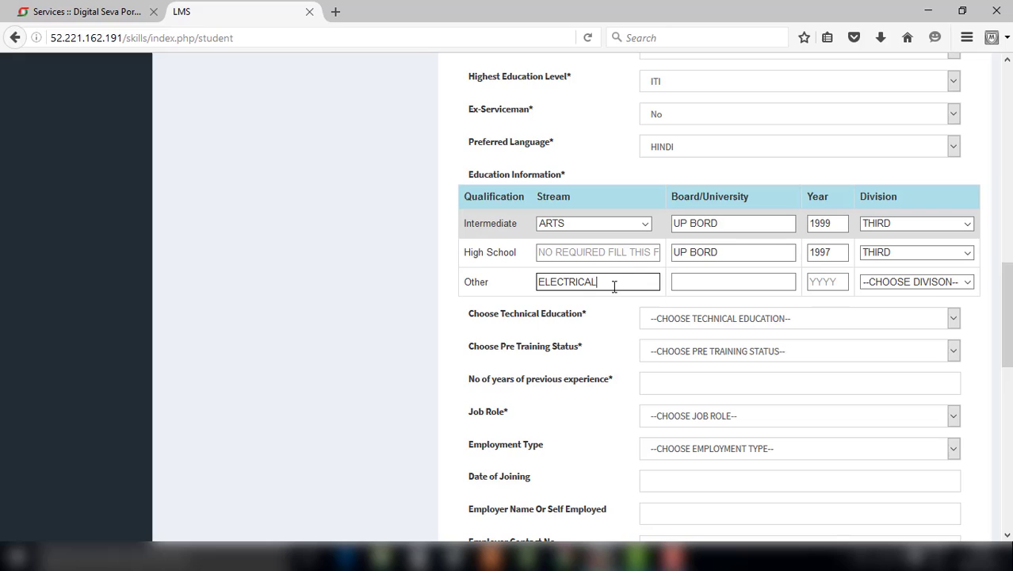
pyautogui.click(689, 283)
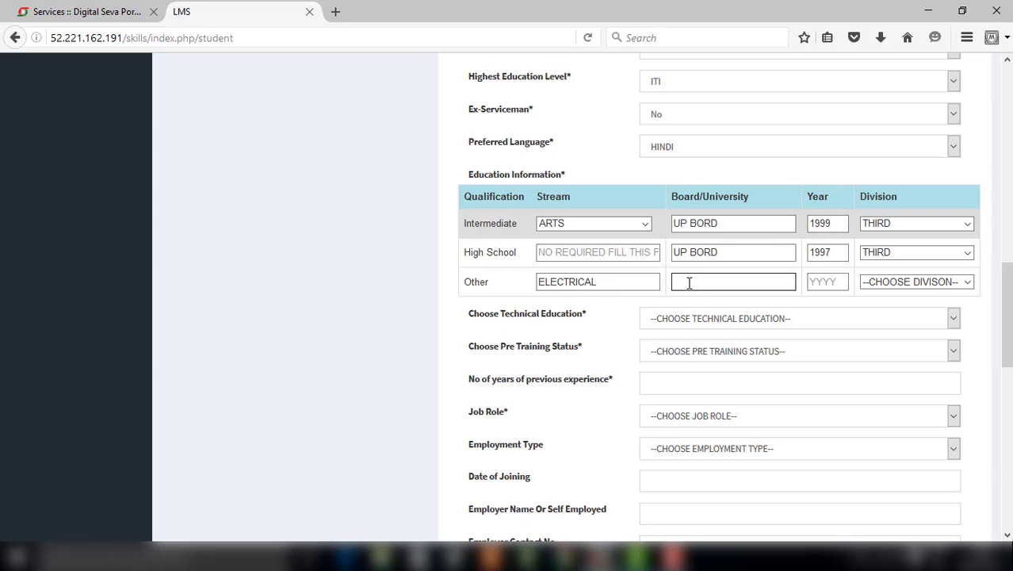
pyautogui.write('ITI')
pyautogui.click(827, 283)
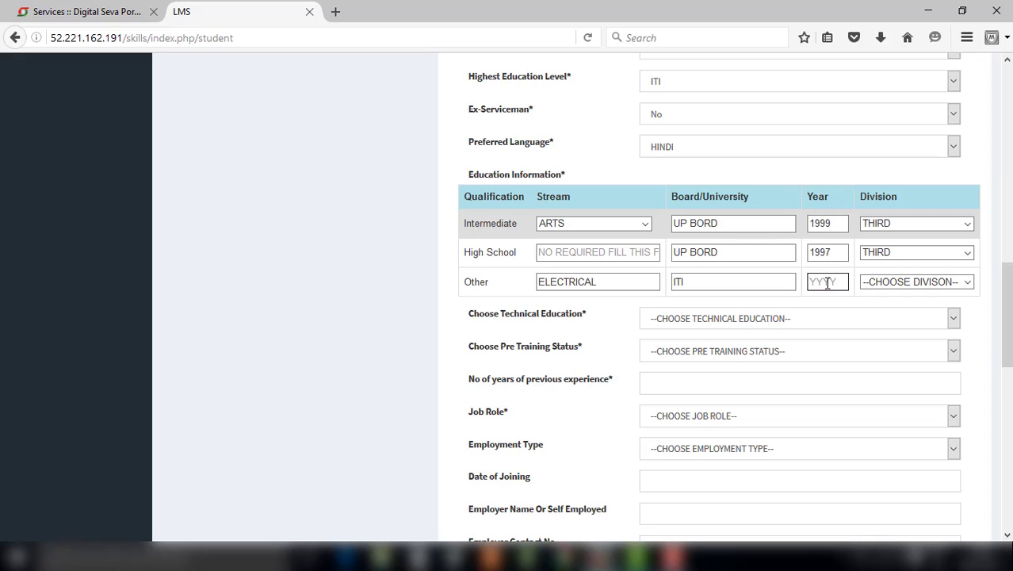
pyautogui.write('1999')
pyautogui.click(920, 282)
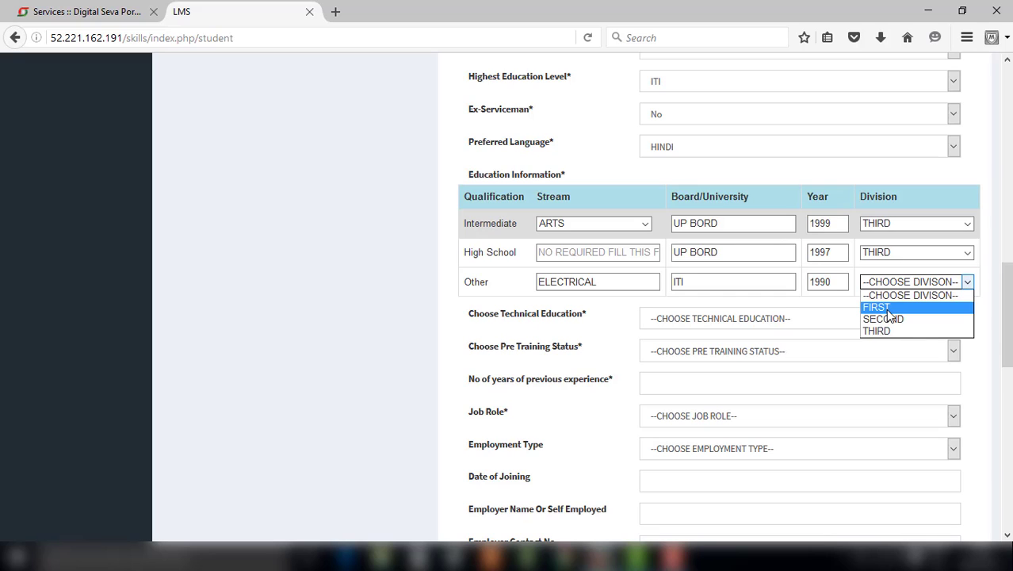
pyautogui.click(883, 319)
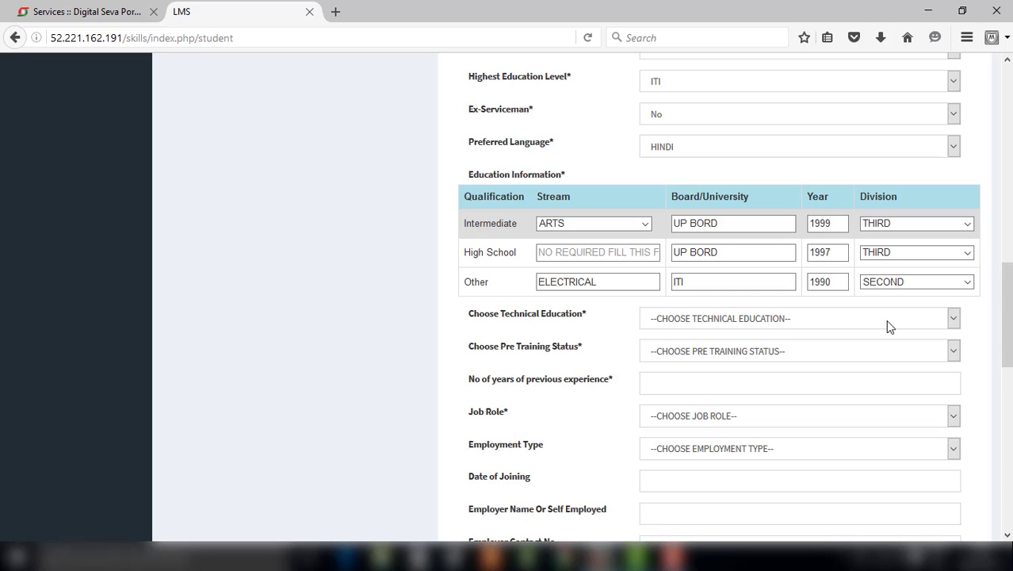
pyautogui.scroll(-3, 891, 327)
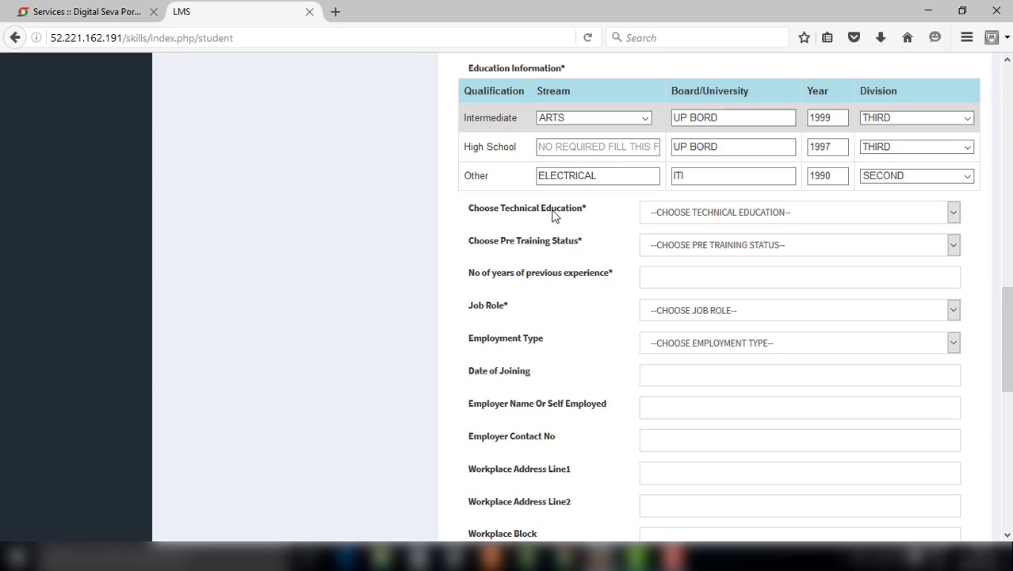
# Step: Answer NO for technical education, mark the candidate FRESHER, and choose job role TRACTOR OPERATOR/ DRIVER
pyautogui.click(679, 214)
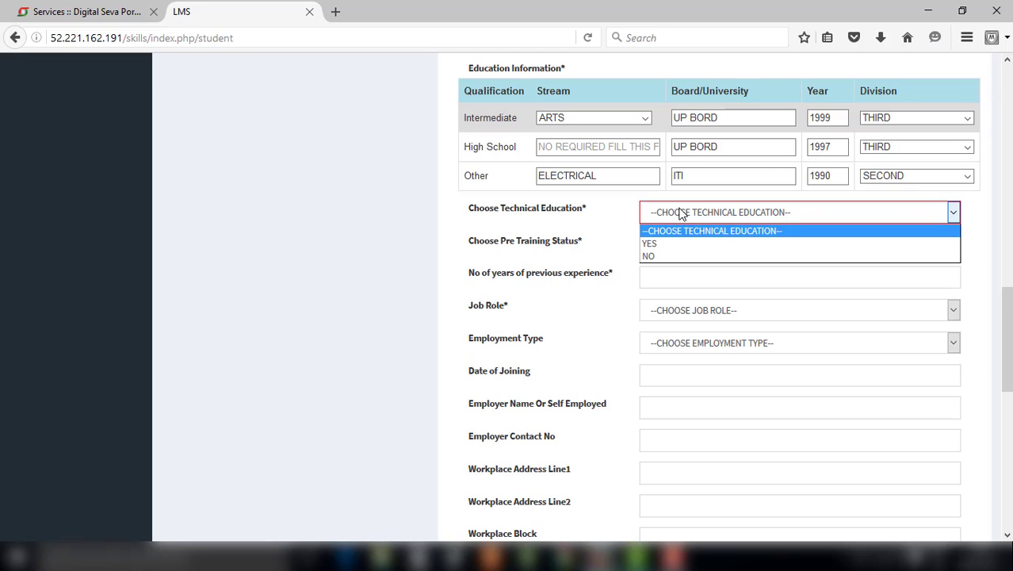
pyautogui.click(651, 256)
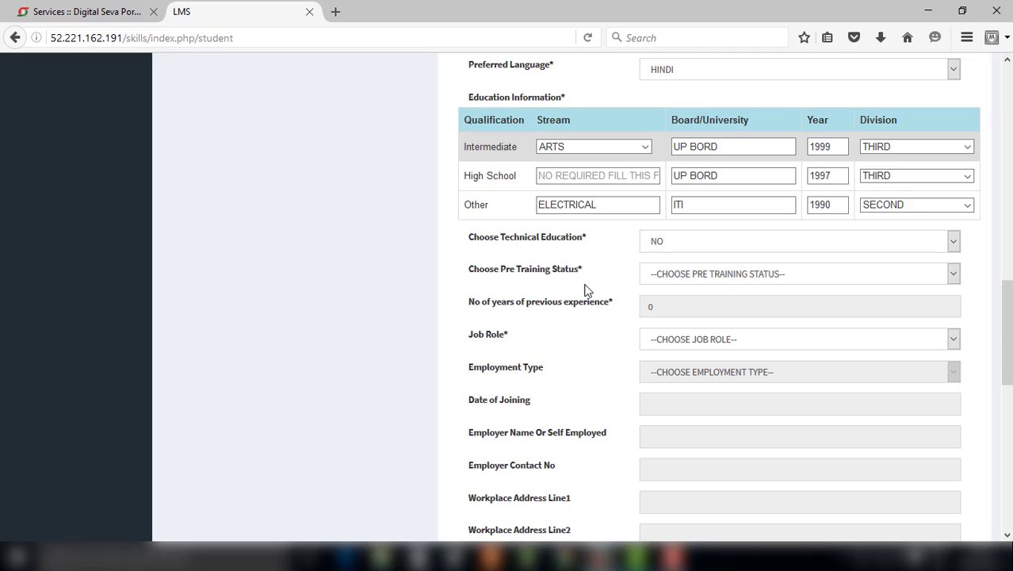
pyautogui.click(679, 279)
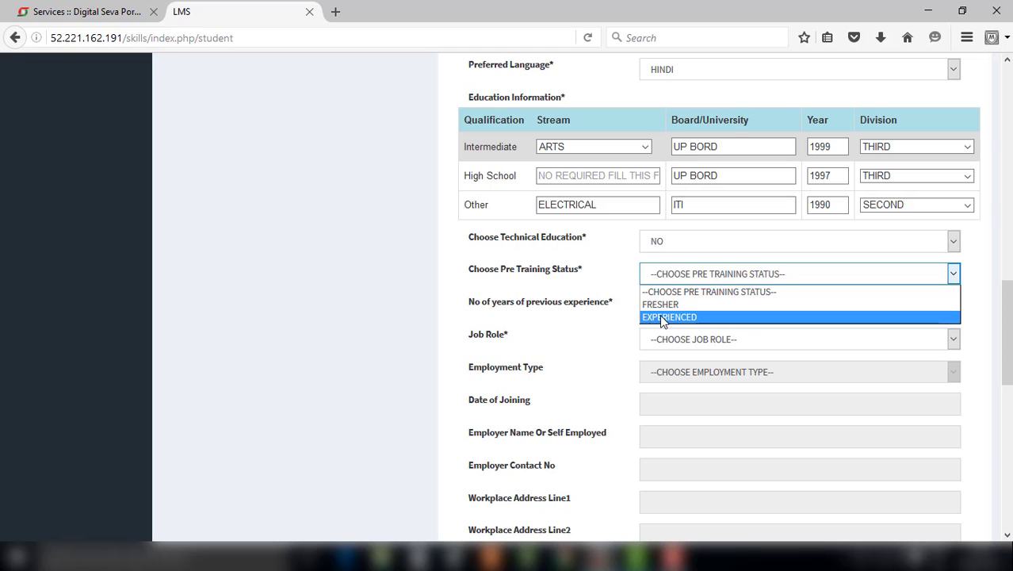
pyautogui.click(663, 318)
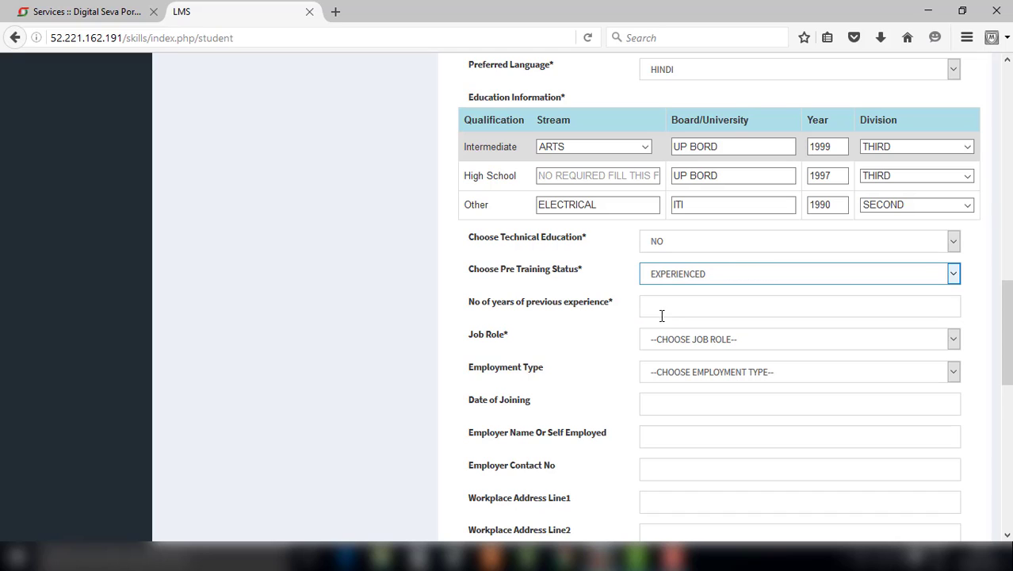
pyautogui.click(659, 304)
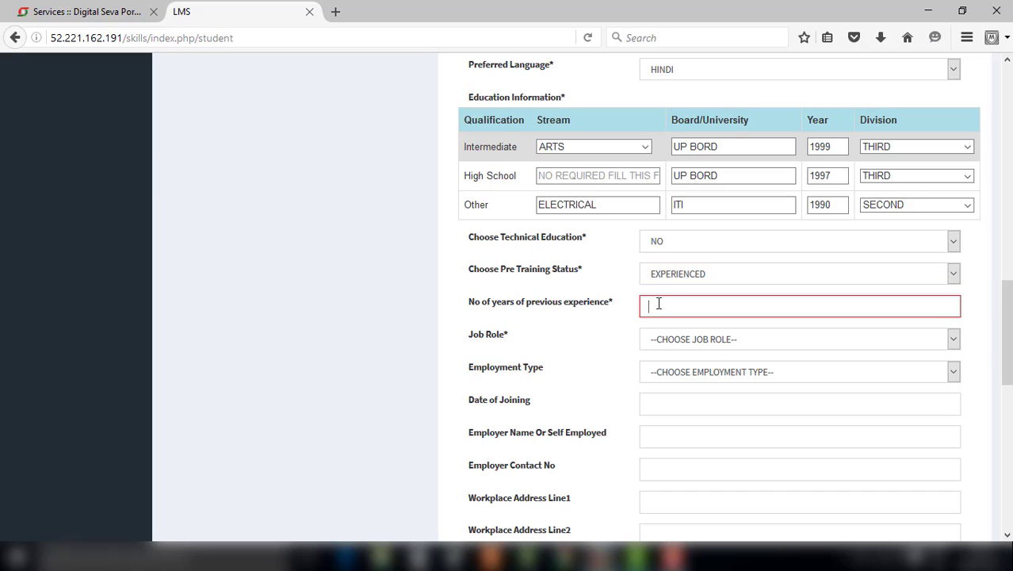
pyautogui.write('2')
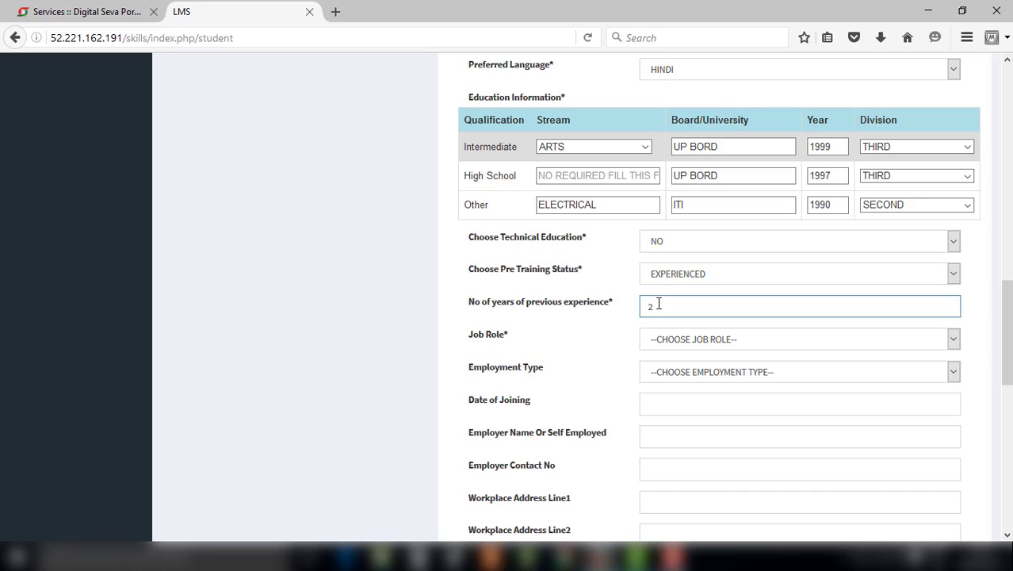
pyautogui.click(673, 275)
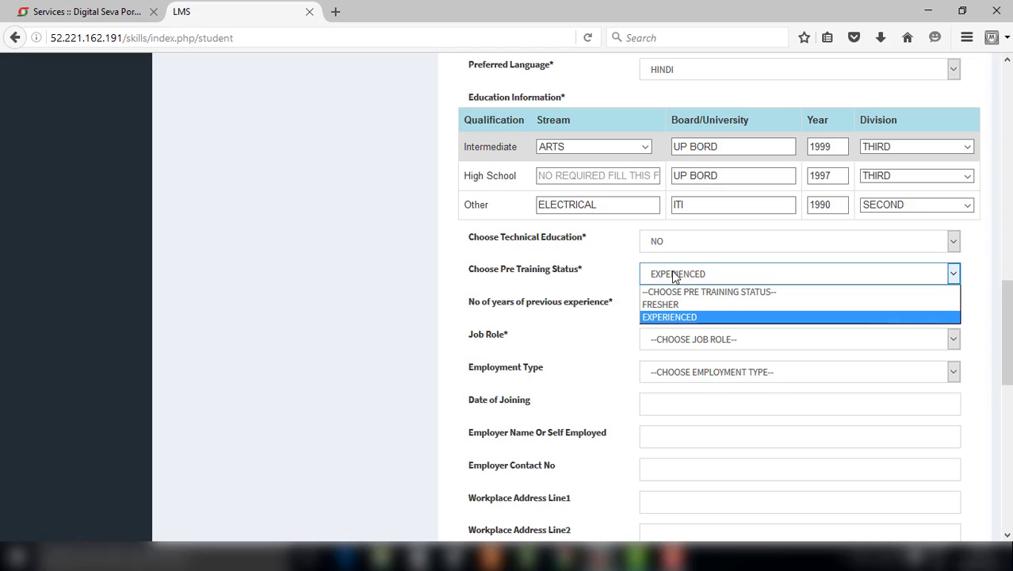
pyautogui.click(670, 301)
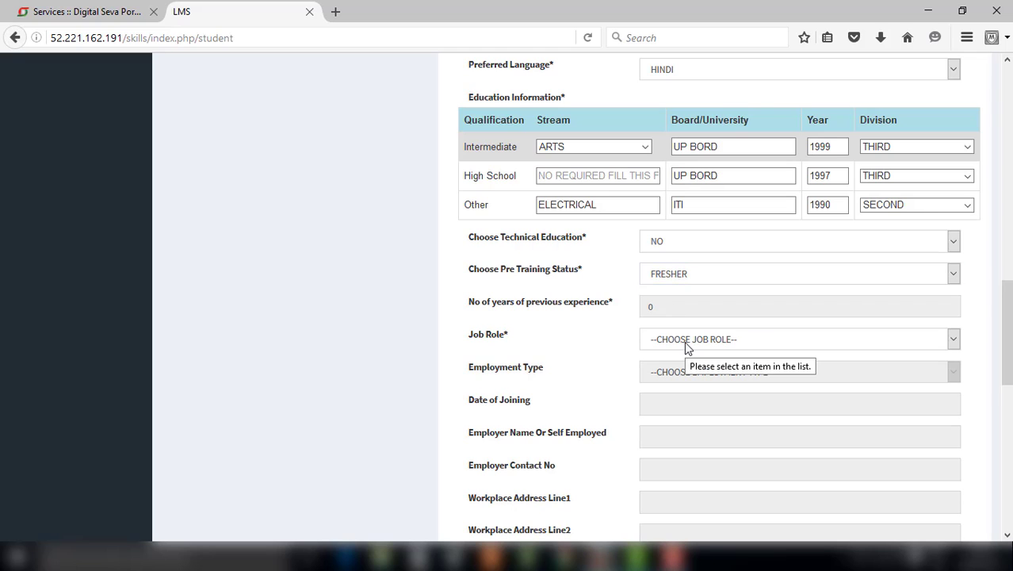
pyautogui.click(686, 341)
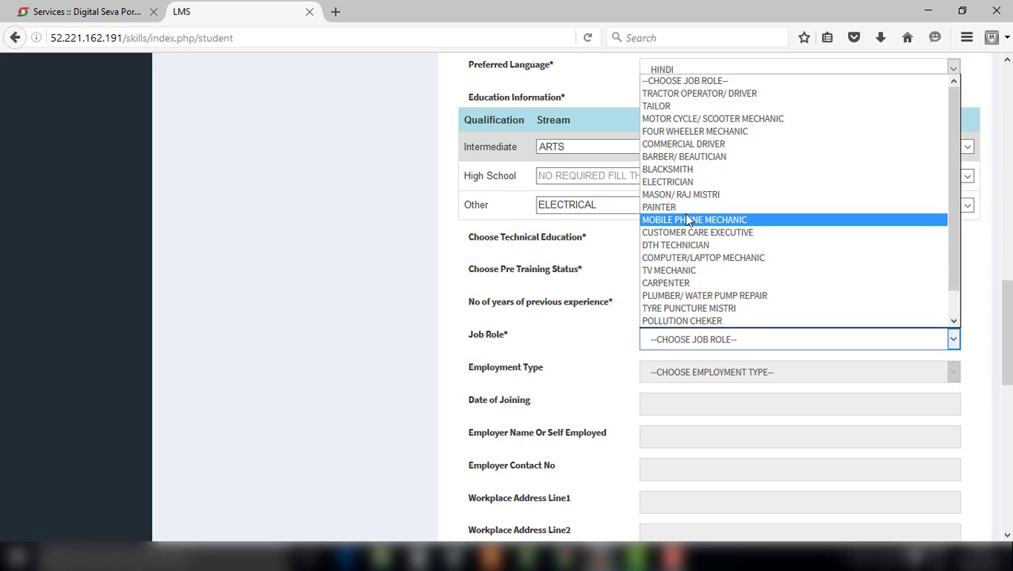
pyautogui.click(685, 94)
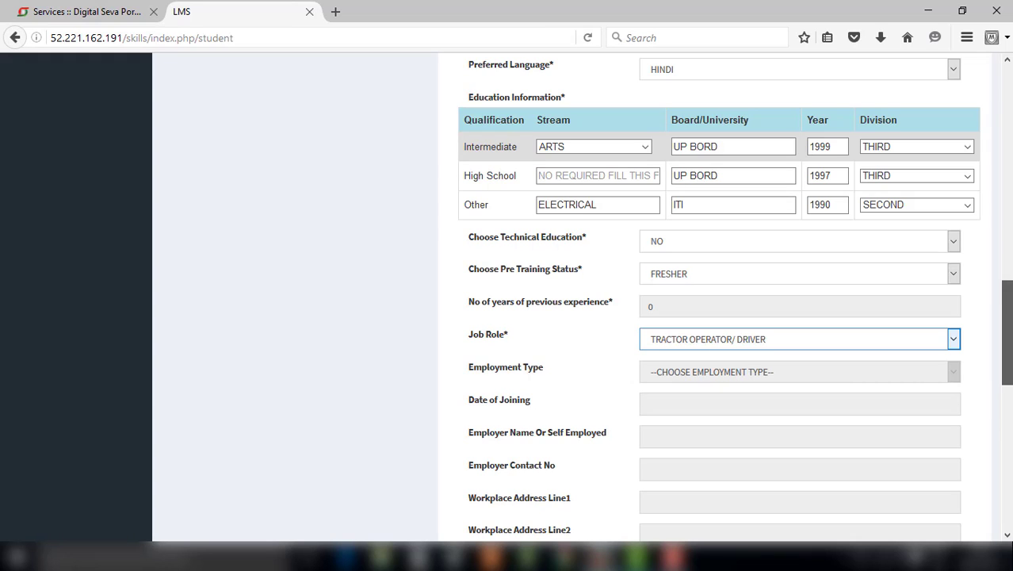
pyautogui.scroll(-2, 1006, 333)
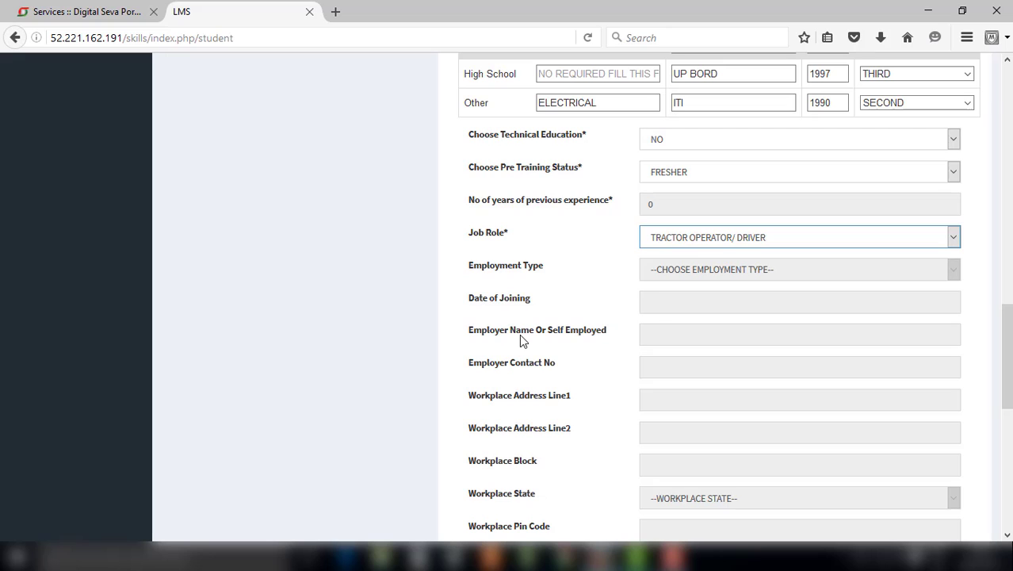
# Step: Tick Skill Training under Applying for, leaving Job unticked
pyautogui.click(657, 334)
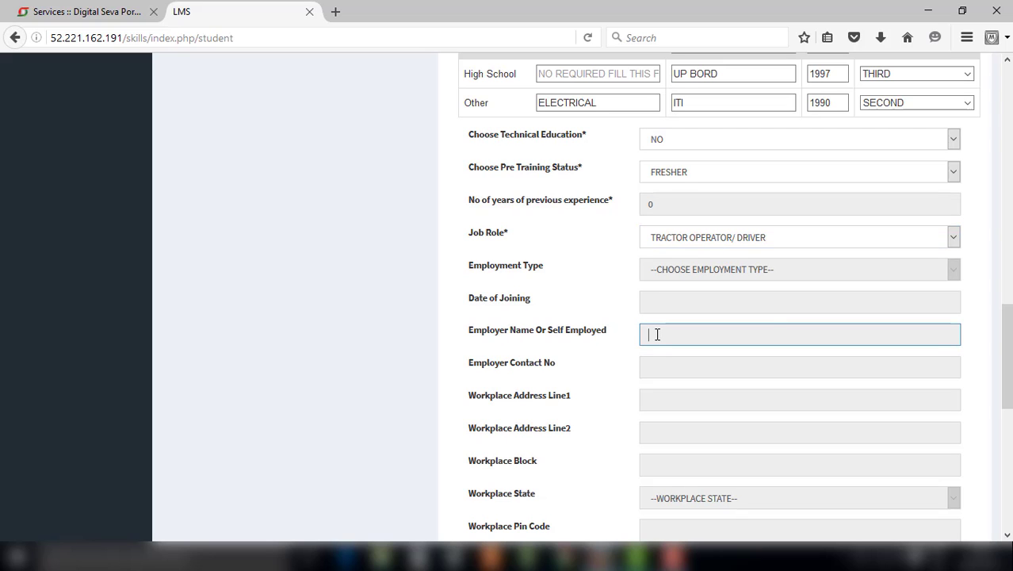
pyautogui.scroll(-2, 1004, 353)
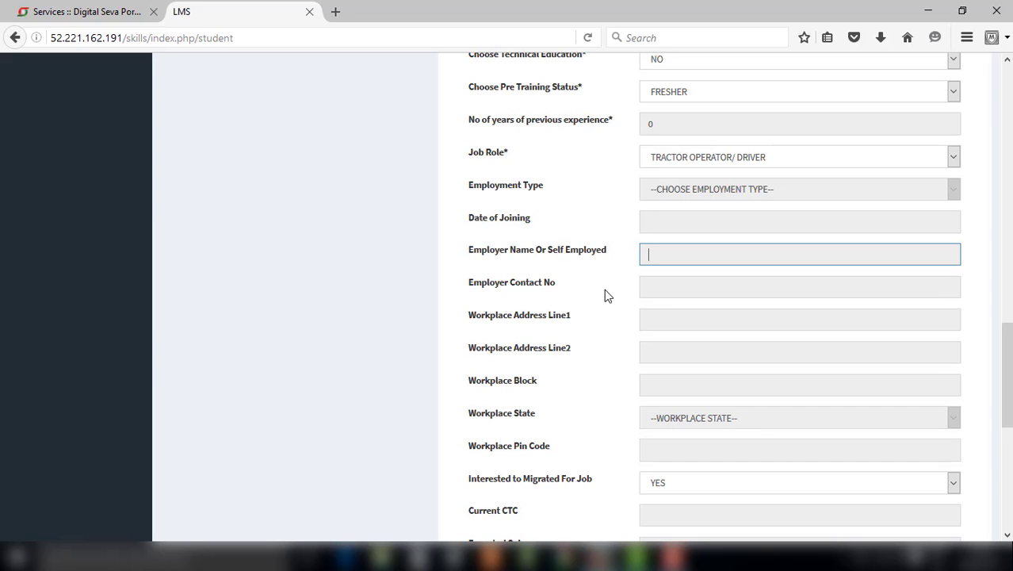
pyautogui.moveTo(1006, 387); pyautogui.dragTo(1006, 478)
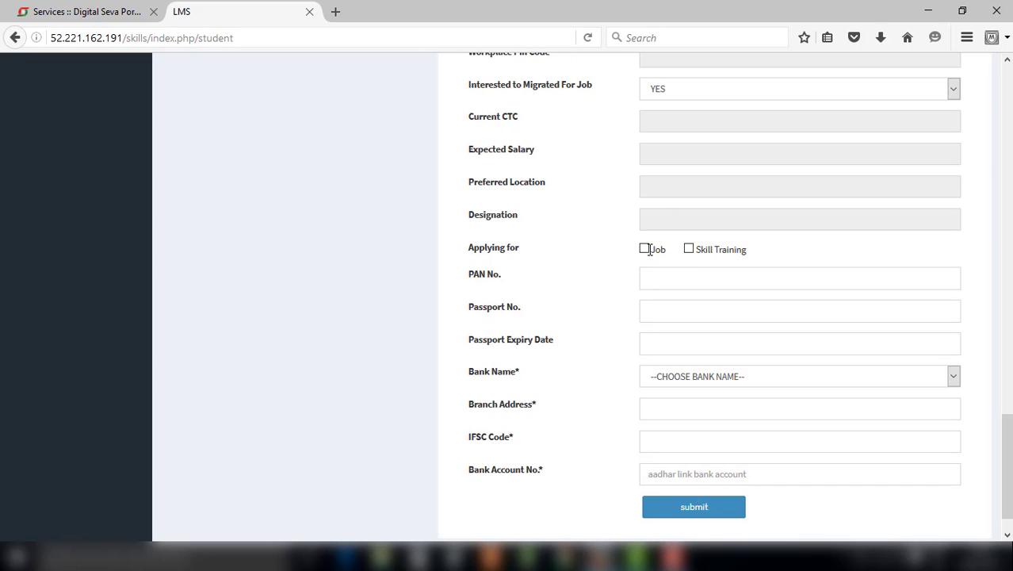
pyautogui.click(689, 250)
pyautogui.scroll(-1, 725, 295)
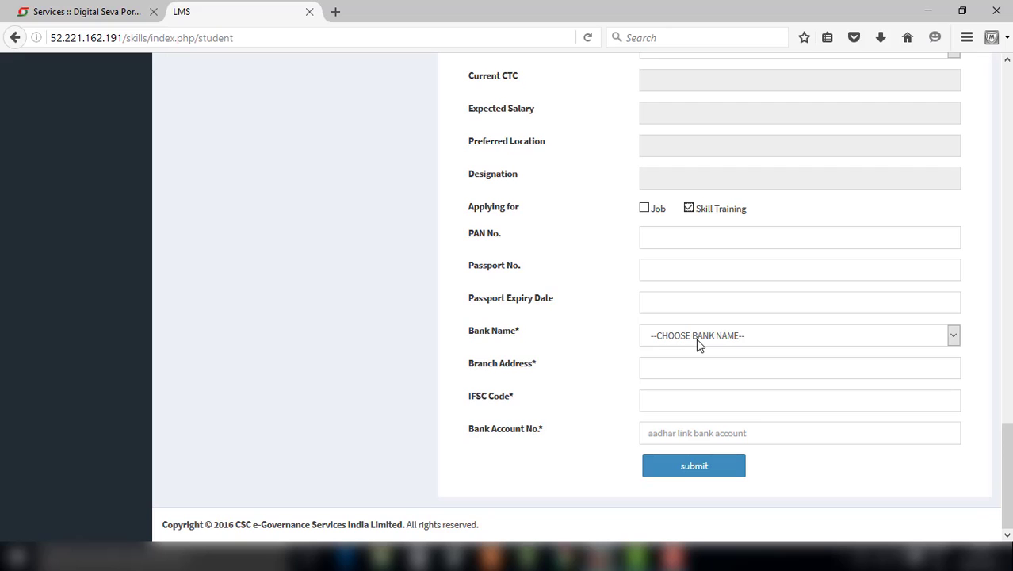
# Step: Enter bank STATE BANK OF INDIA, branch INDIA, IFSC SBIN000000 and the account number, then submit
pyautogui.click(698, 343)
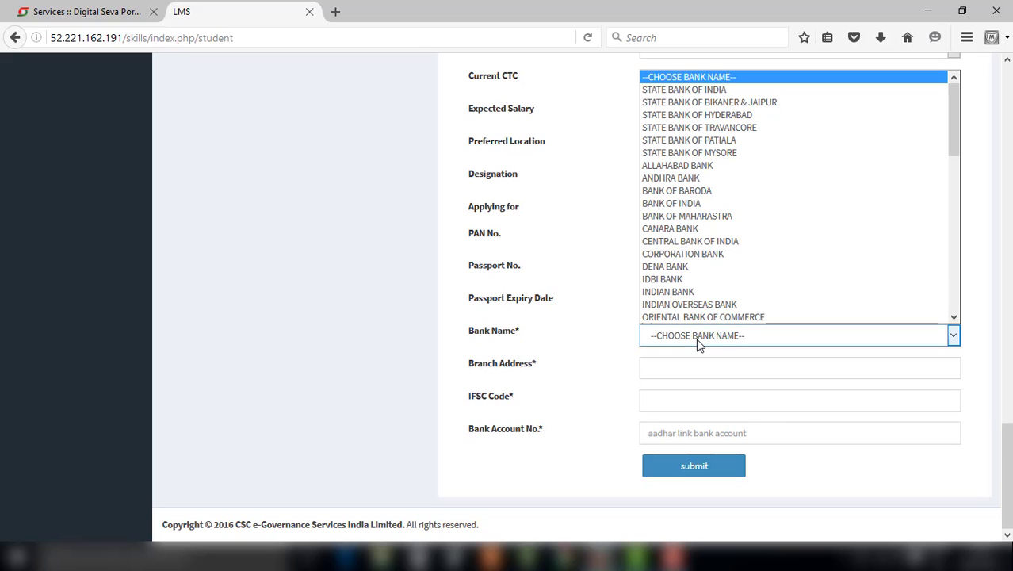
pyautogui.click(679, 90)
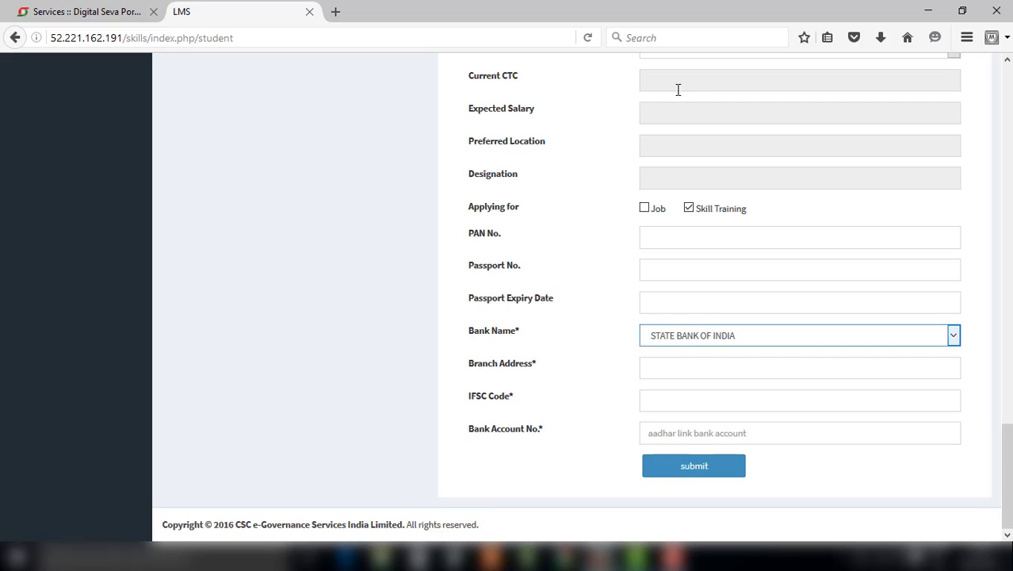
pyautogui.click(662, 374)
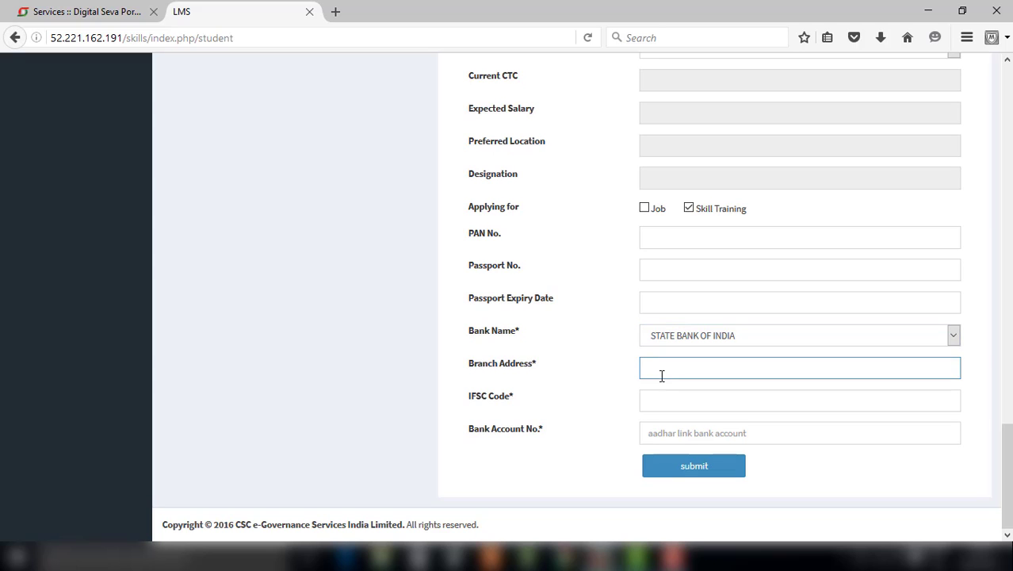
pyautogui.write('INDIA')
pyautogui.click(662, 403)
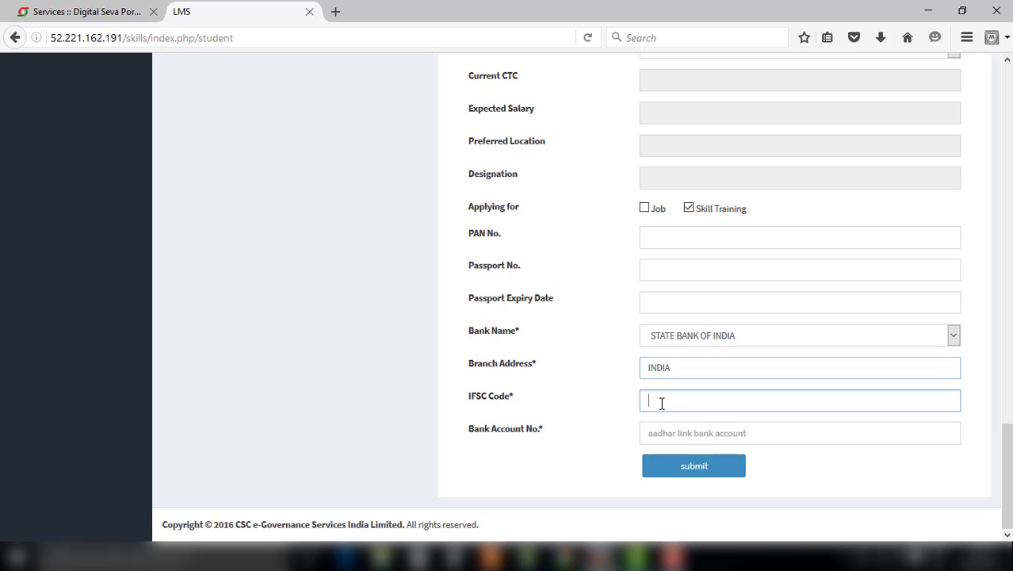
pyautogui.write('SBIN000000')
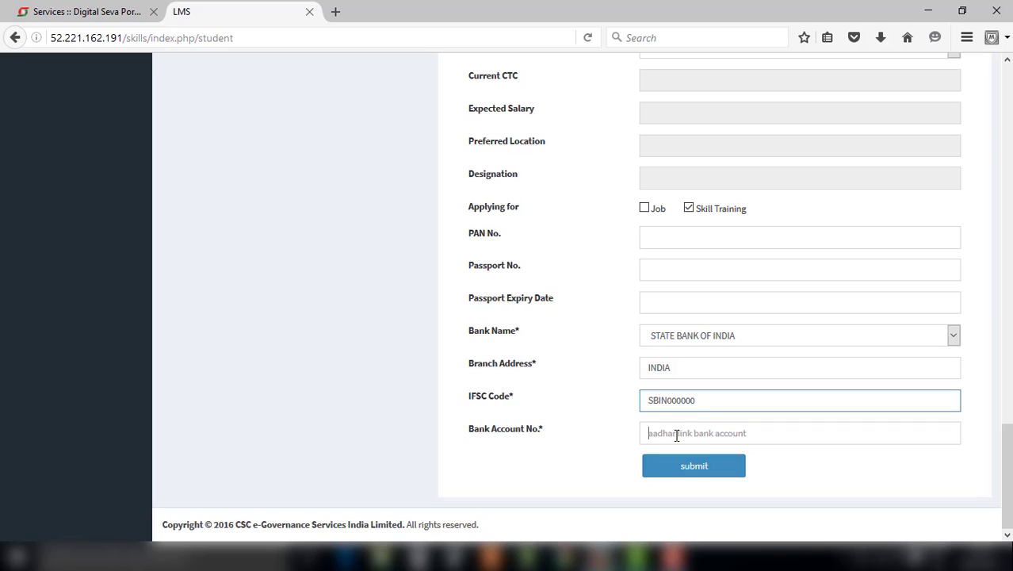
pyautogui.click(677, 432)
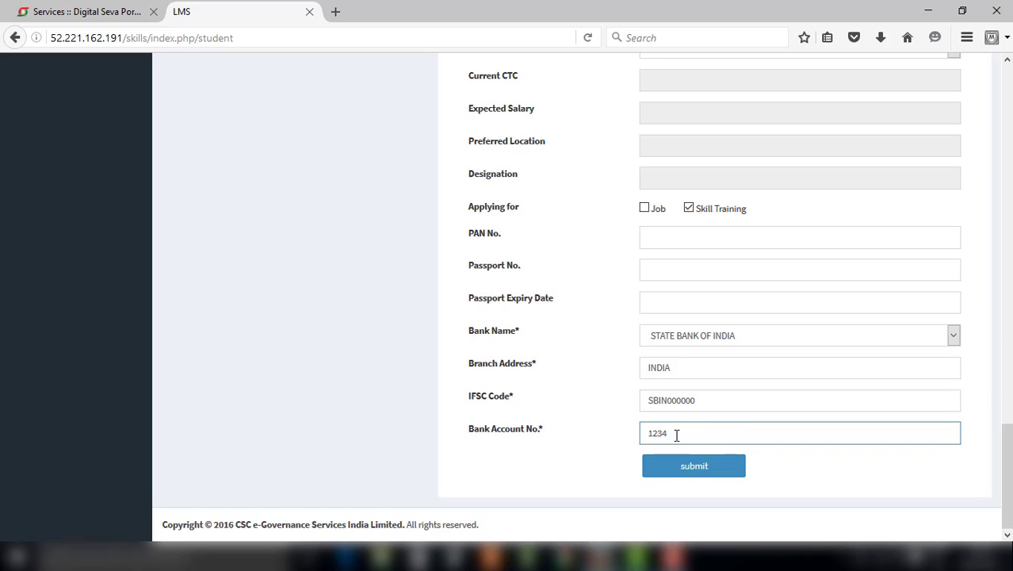
pyautogui.click(707, 477)
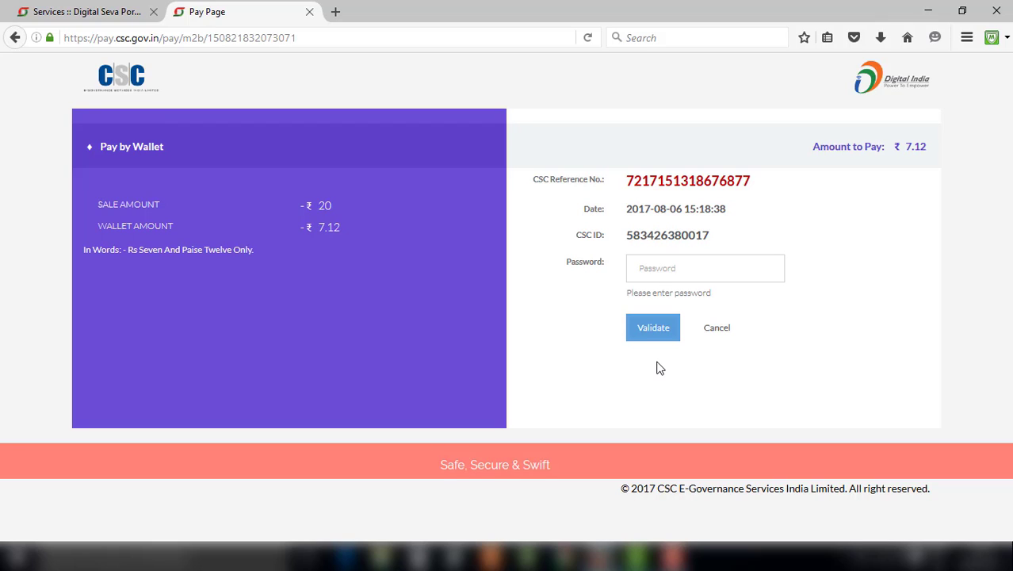
# Step: Validate the wallet account password and confirm the ₹7.12 e-wallet payment
pyautogui.click(678, 269)
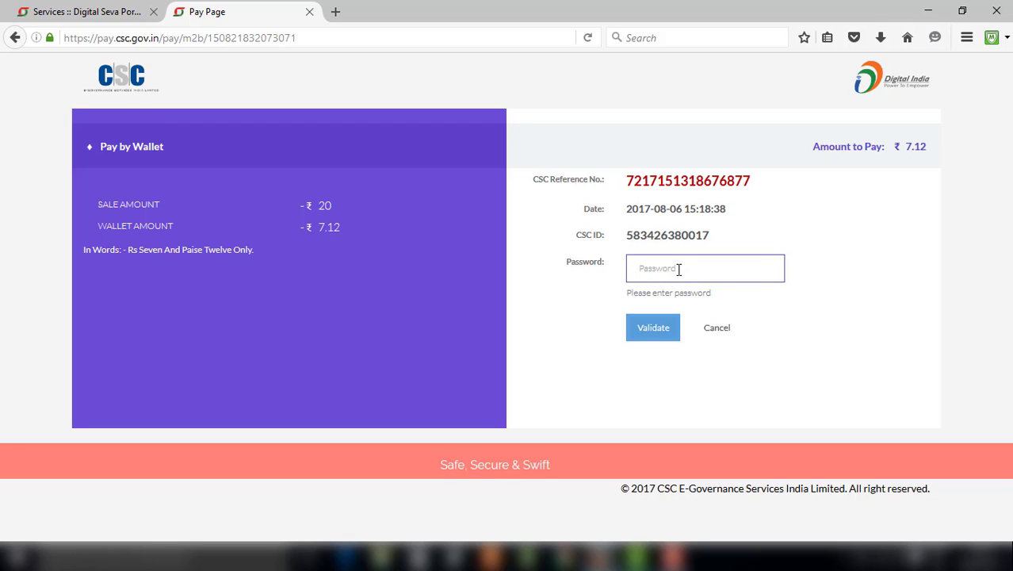
pyautogui.write('******')
pyautogui.click(653, 327)
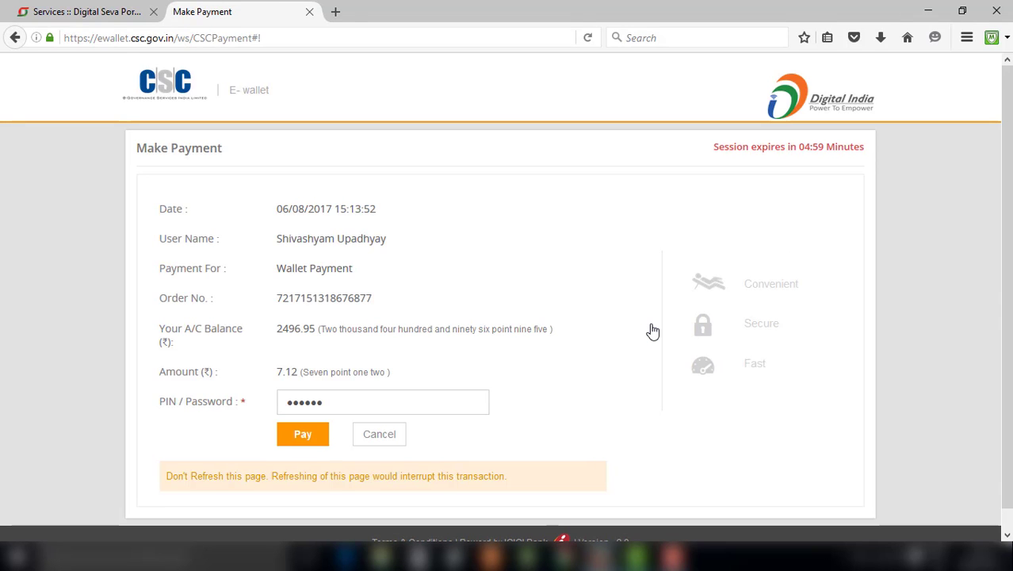
pyautogui.click(306, 436)
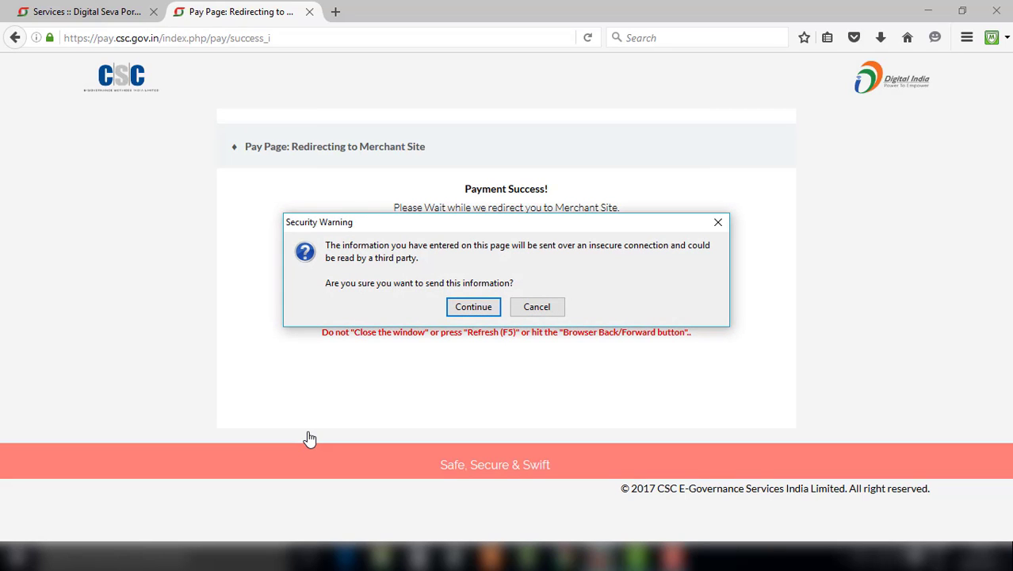
# Step: Continue past the Security Warning to reach the Rs.20 enrollment receipt marked Successful
pyautogui.click(472, 308)
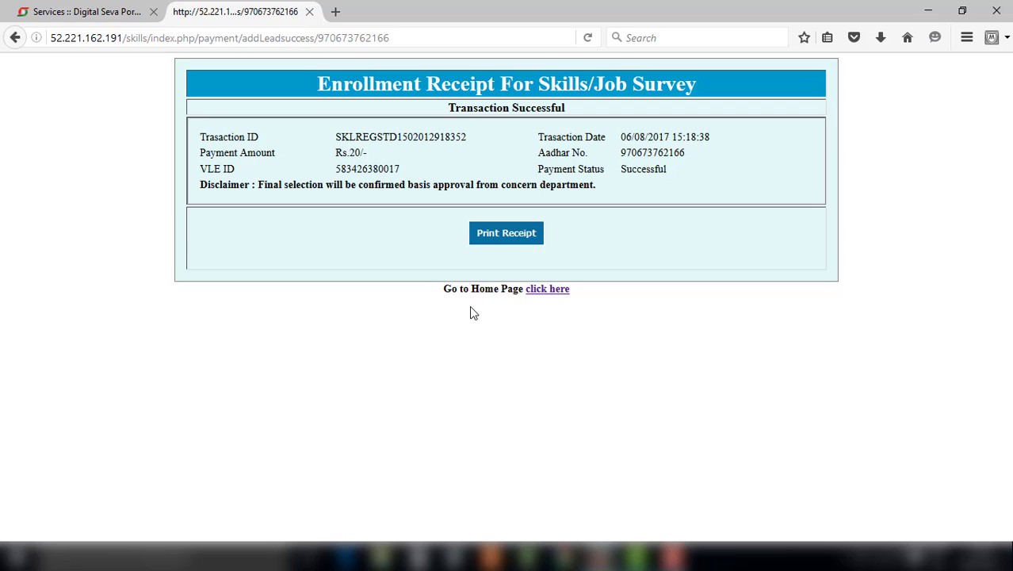